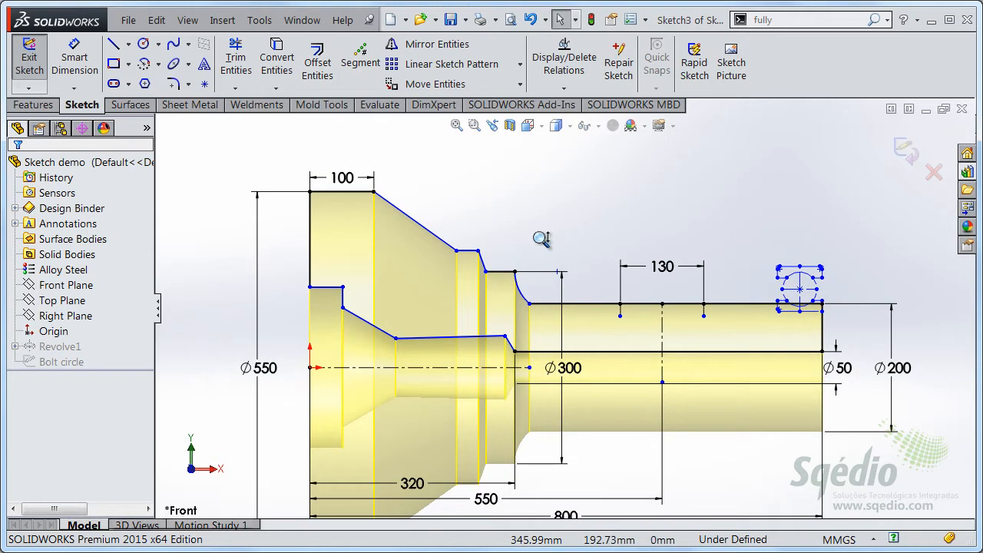
# Delete the sloped outer line beside the 100 mm flange and the two short recess lines at the bore opening.
pyautogui.moveTo(499, 222)
pyautogui.mouseDown()
pyautogui.moveTo(334, 351)
pyautogui.moveTo(329, 341)
pyautogui.mouseUp()
pyautogui.press('Delete')
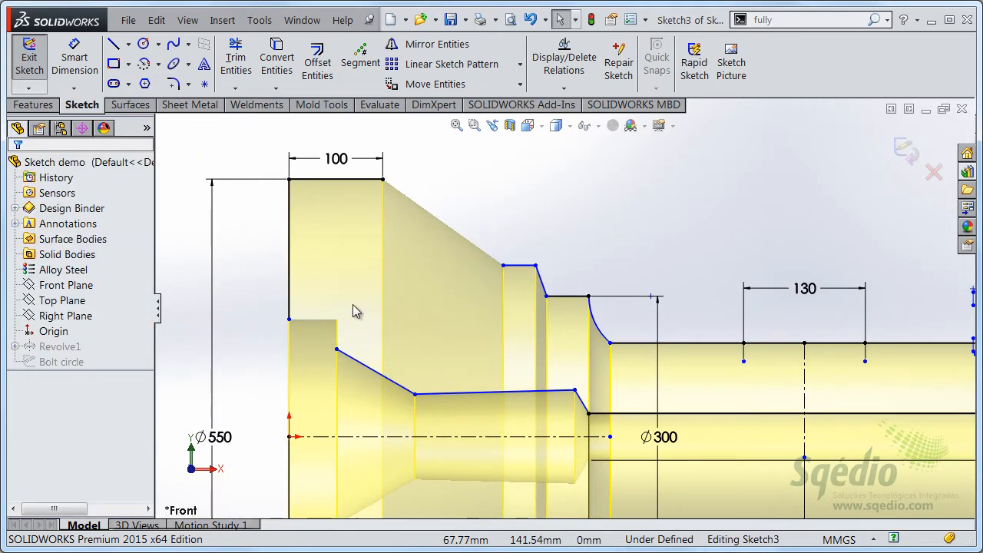
# Sketch a tangent arc from the lower end of the flange's vertical face line to the start of the sloped bore line.
pyautogui.scroll(-3, 307, 347)
pyautogui.press('s')
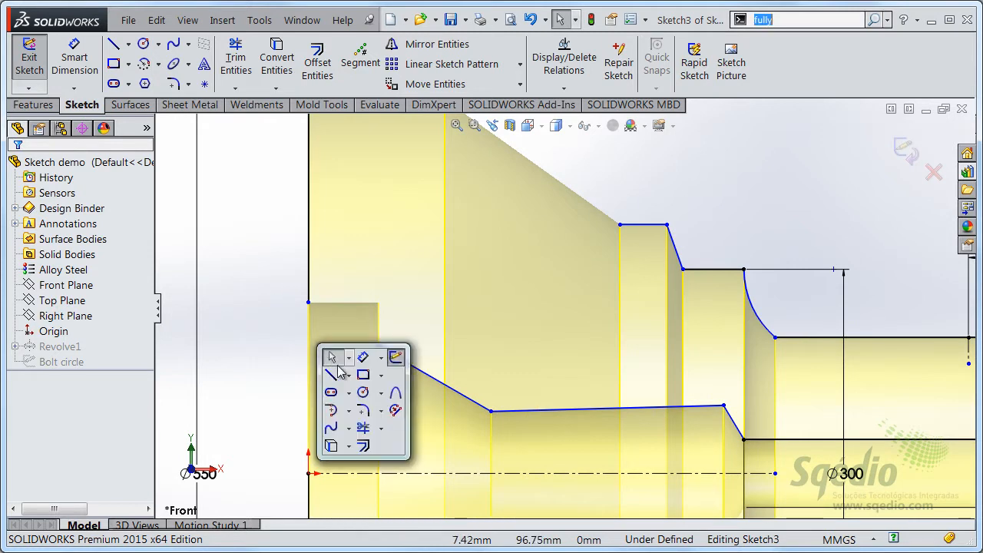
pyautogui.click(349, 413)
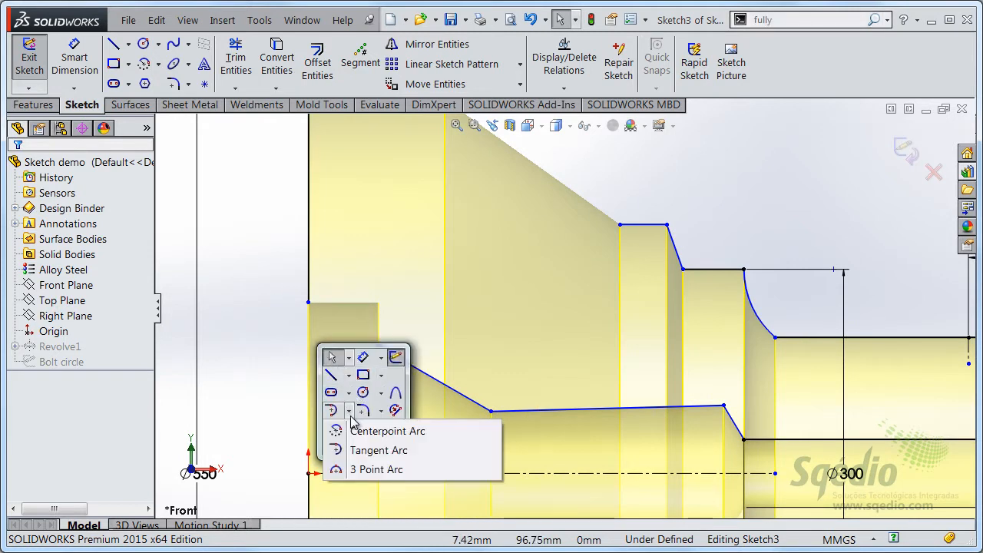
pyautogui.click(344, 449)
pyautogui.click(308, 304)
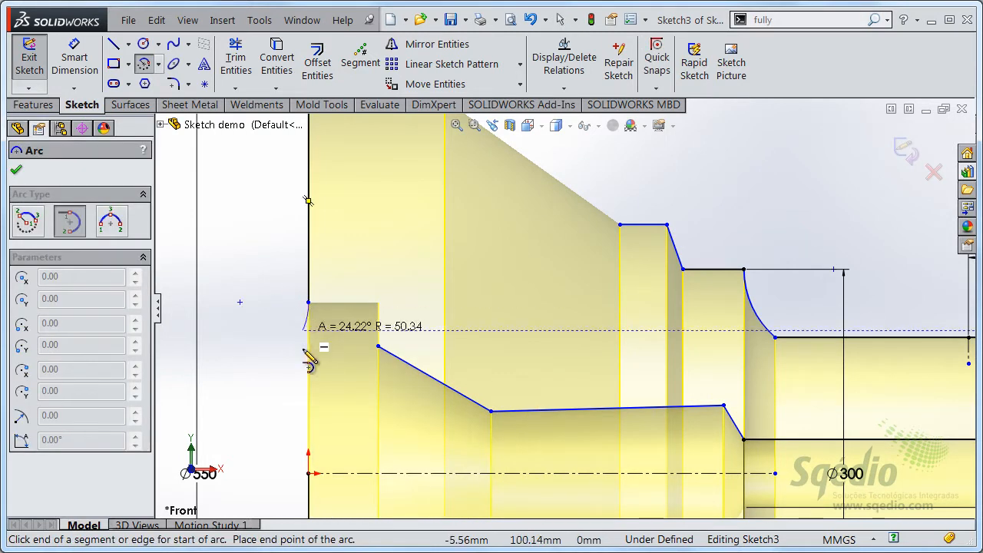
pyautogui.click(377, 346)
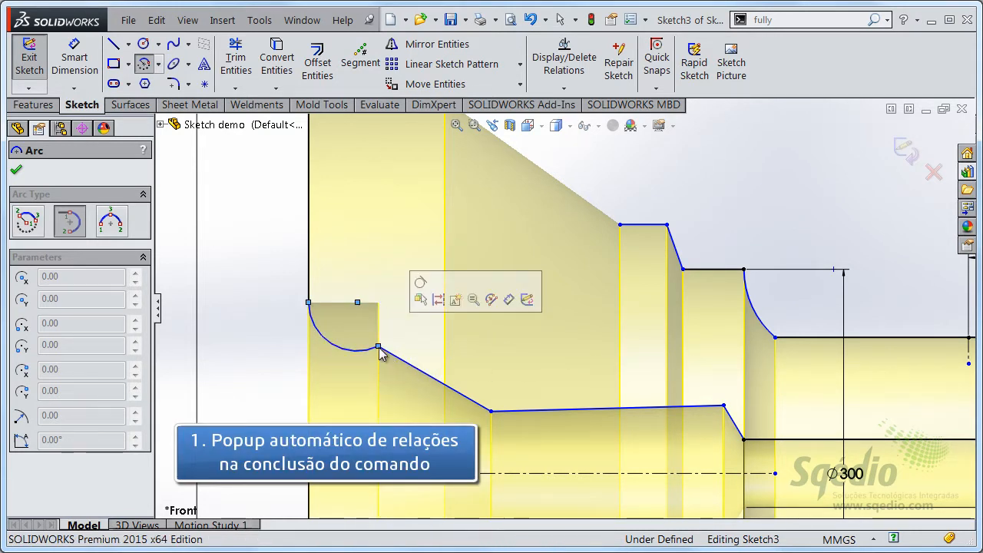
# Make the new arc tangent to the sloped bore line and move its upper endpoint slightly up along the flange face.
pyautogui.click(422, 284)
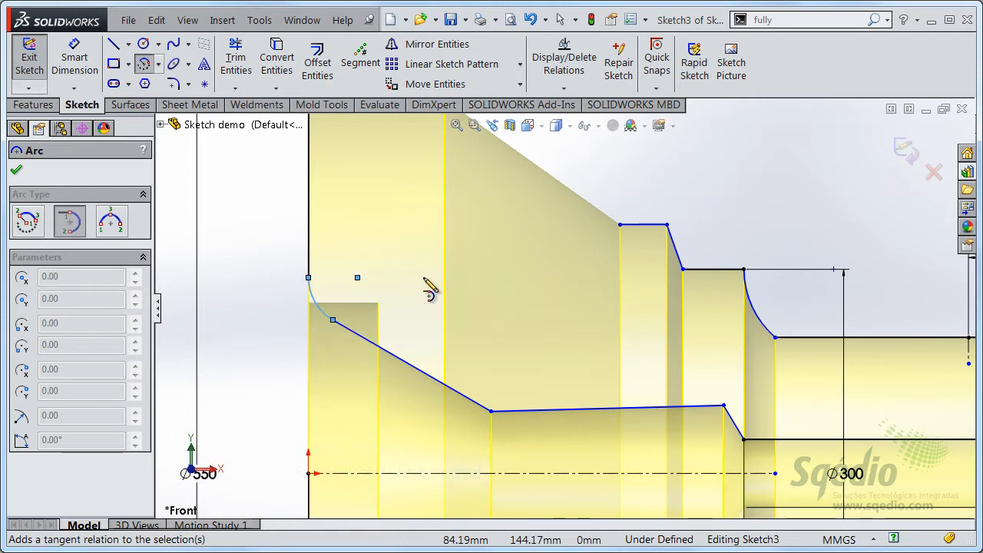
pyautogui.press('Escape')
pyautogui.moveTo(308, 278)
pyautogui.mouseDown()
pyautogui.moveTo(315, 242)
pyautogui.moveTo(311, 265)
pyautogui.mouseUp()
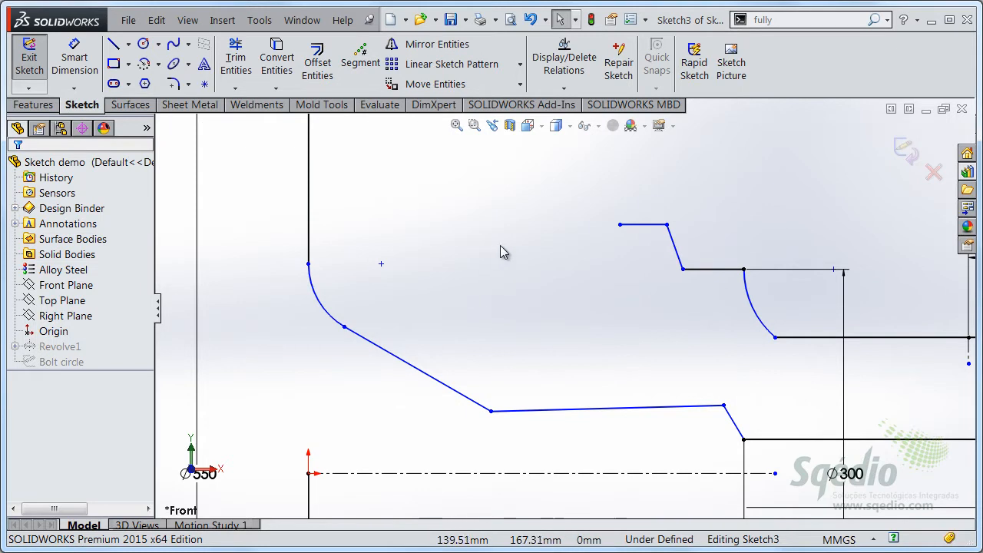
# Sketch a line about 48 mm long down from the free end of the 100 mm flange line and make it perpendicular to that line.
pyautogui.keyDown('ctrl'); pyautogui.moveTo(525, 232); pyautogui.dragTo(499, 353, button='middle'); pyautogui.keyUp('ctrl')
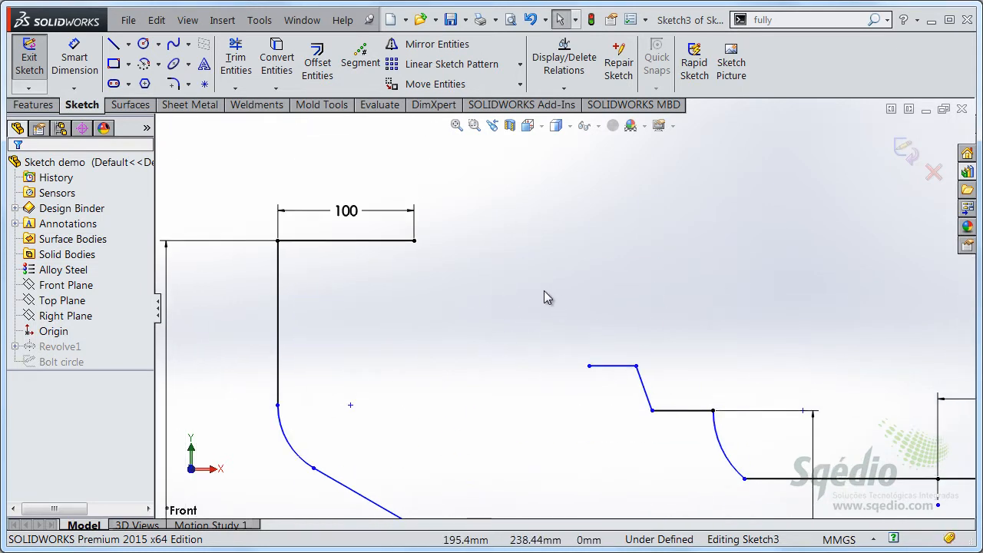
pyautogui.press('s')
pyautogui.click(562, 311)
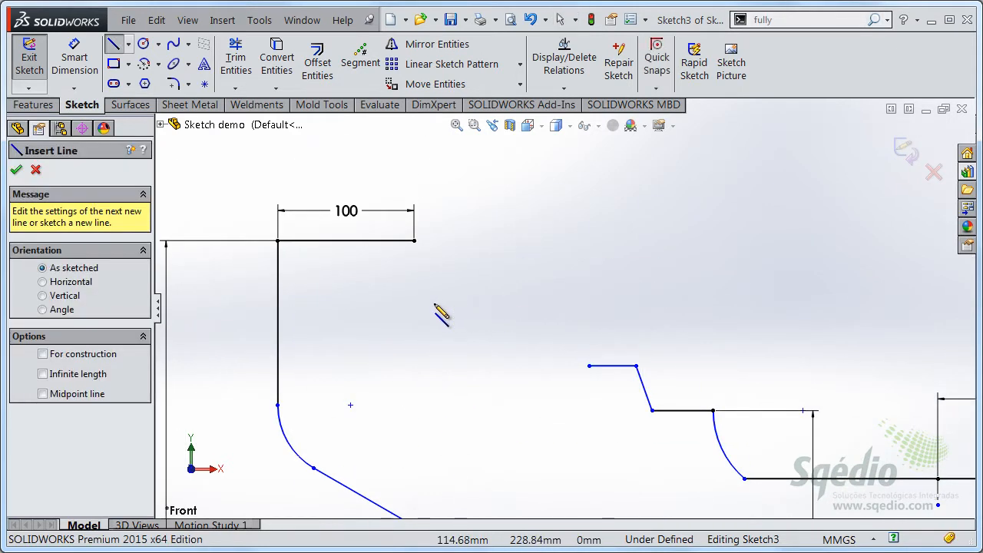
pyautogui.click(426, 304)
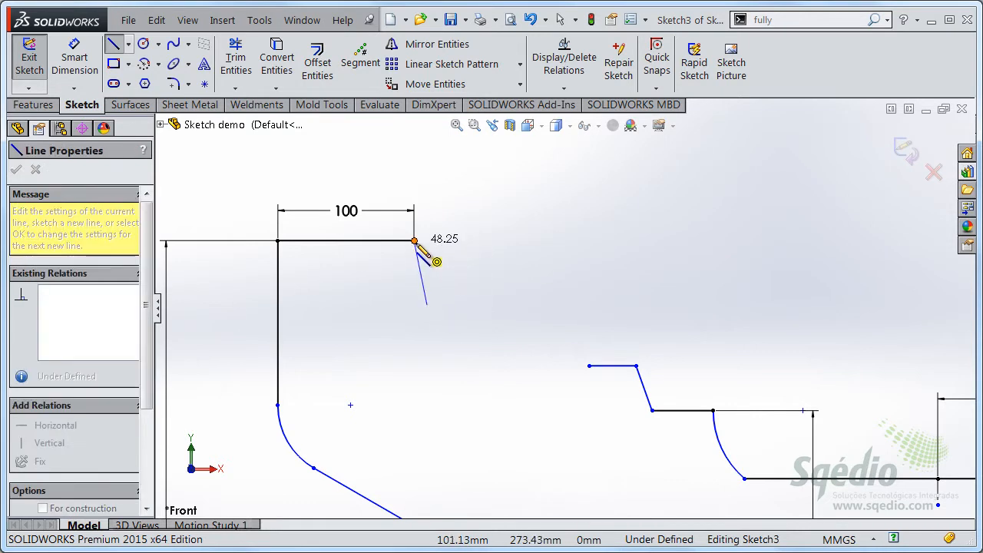
pyautogui.click(414, 241)
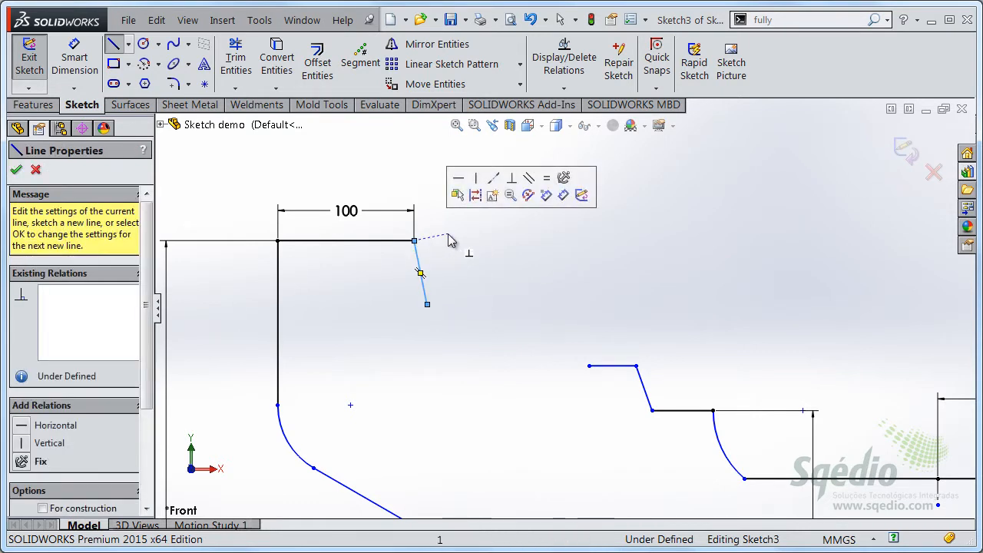
pyautogui.click(512, 180)
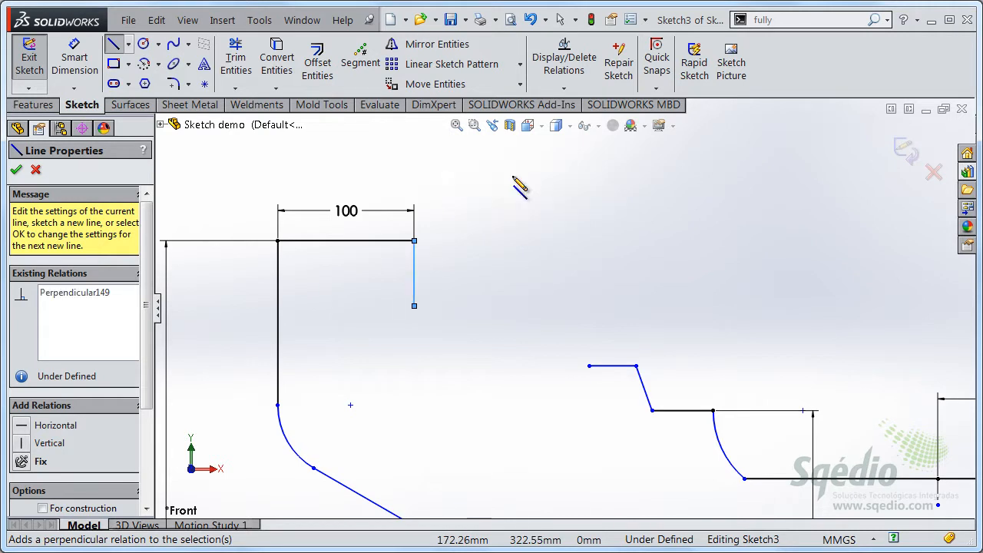
pyautogui.press('Escape')
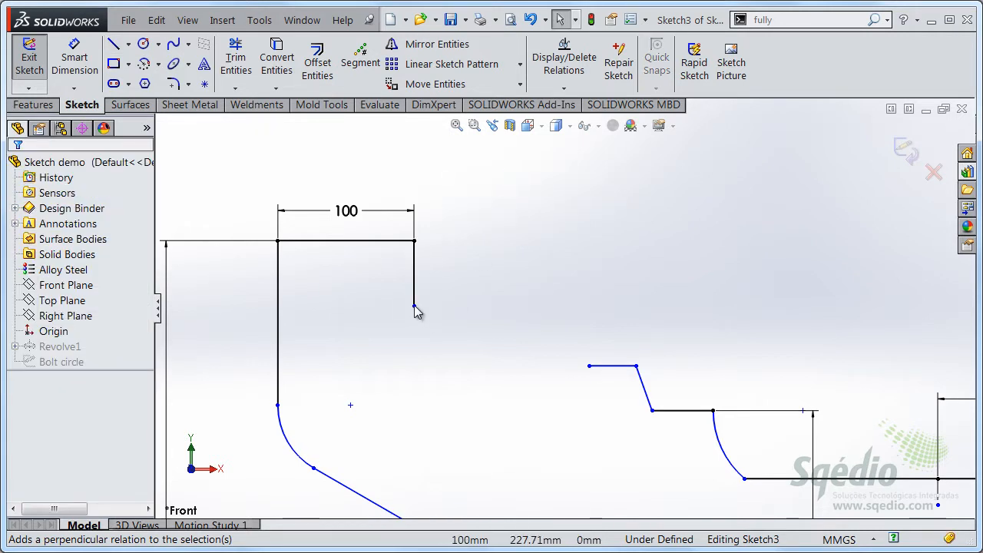
pyautogui.click(414, 306)
pyautogui.click(471, 331)
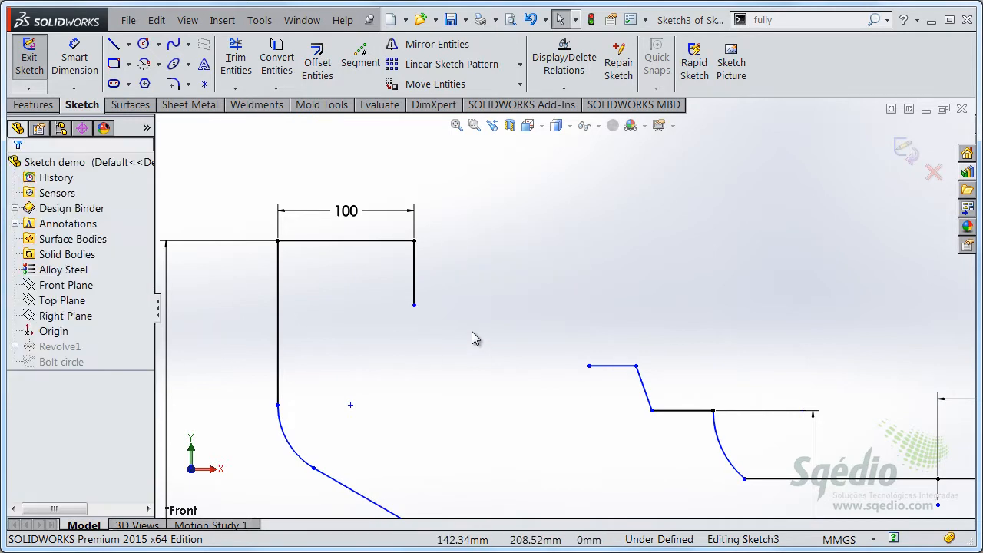
# Sketch a style spline from the short vertical line's lower end to the free horizontal line, with one corner control point, and make it tangent there.
pyautogui.press('s')
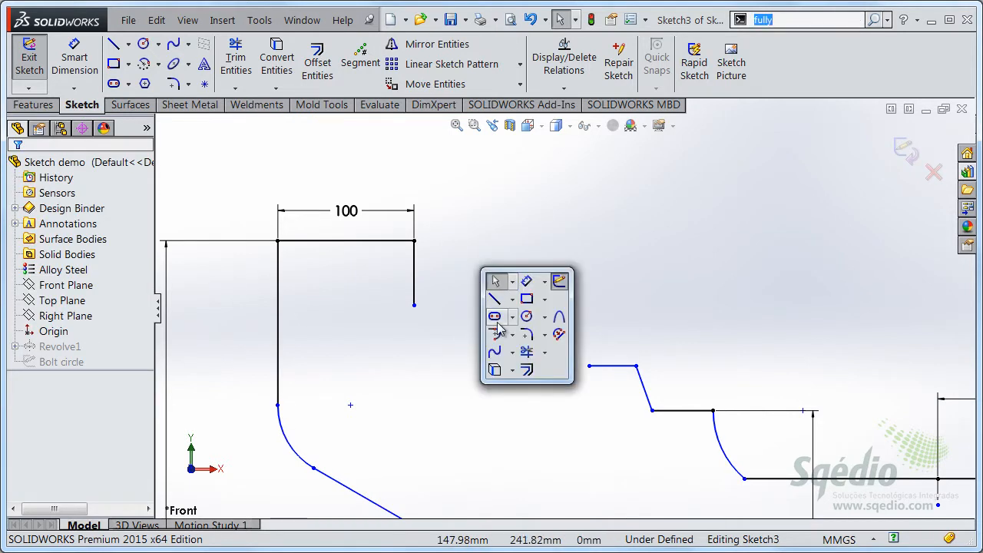
pyautogui.click(513, 351)
pyautogui.click(528, 396)
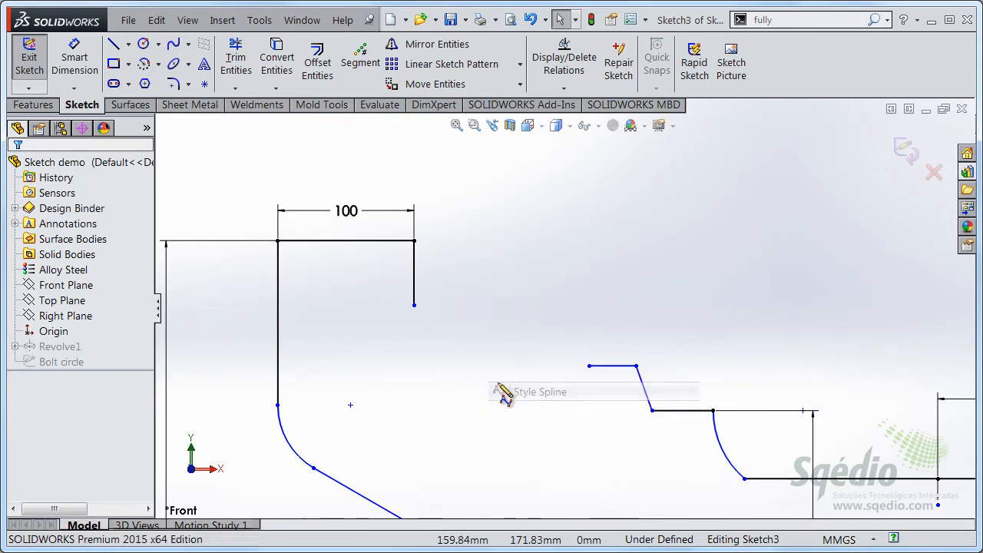
pyautogui.click(415, 307)
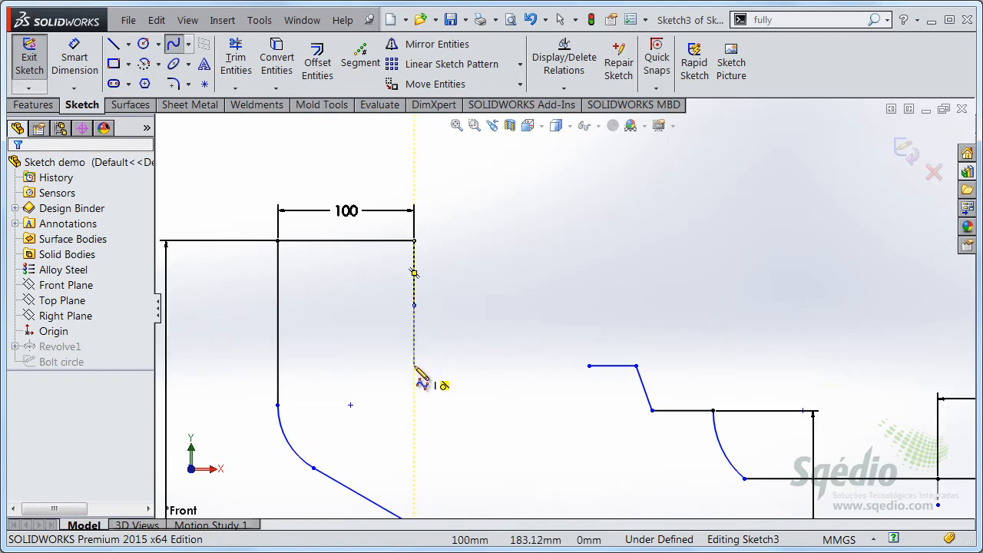
pyautogui.click(414, 366)
pyautogui.doubleClick(589, 366)
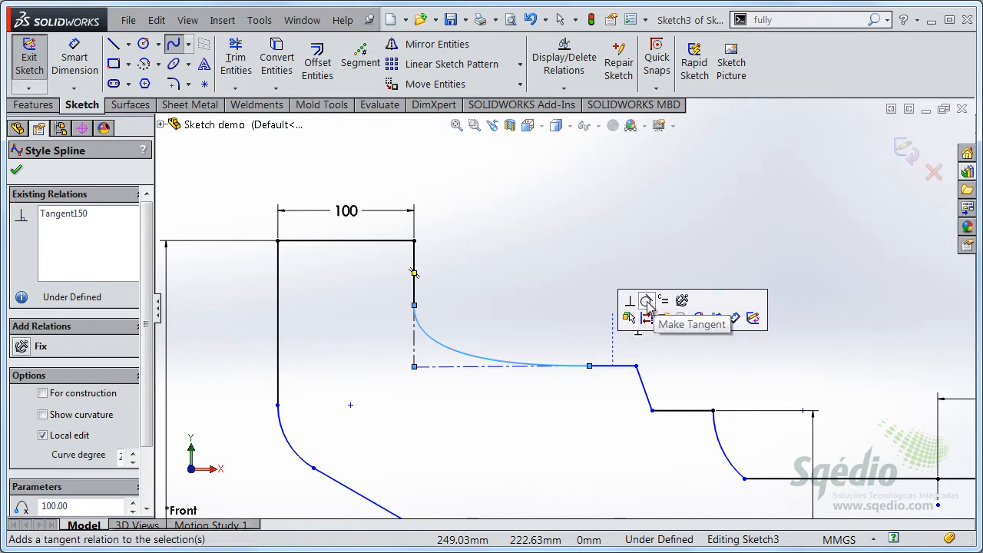
pyautogui.click(646, 302)
pyautogui.rightClick(591, 255)
pyautogui.click(621, 263)
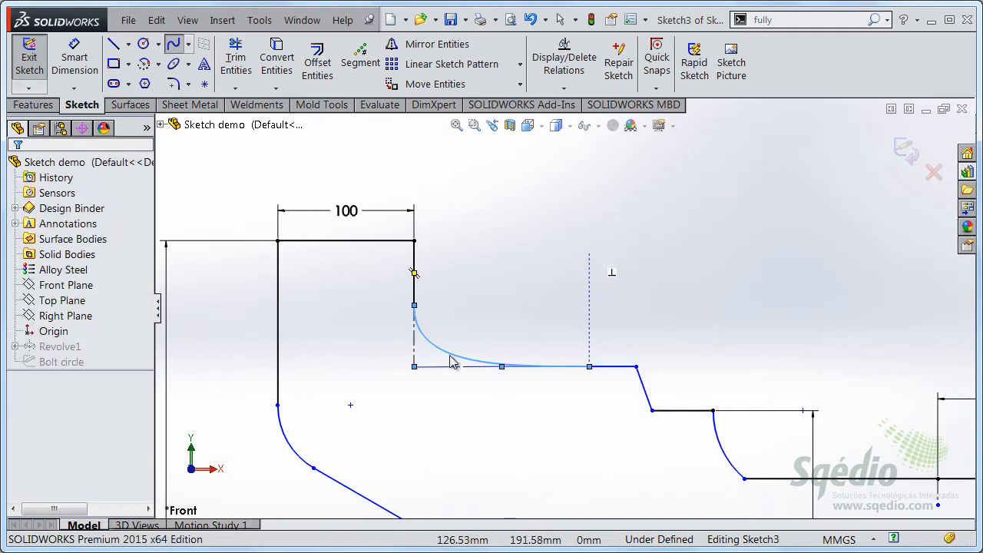
# Adjust the style spline by moving its control polygon, and raise the adjoining horizontal line slightly.
pyautogui.click(415, 366)
pyautogui.moveTo(415, 342); pyautogui.dragTo(415, 370)
pyautogui.click(450, 368)
pyautogui.click(489, 301)
pyautogui.click(523, 252)
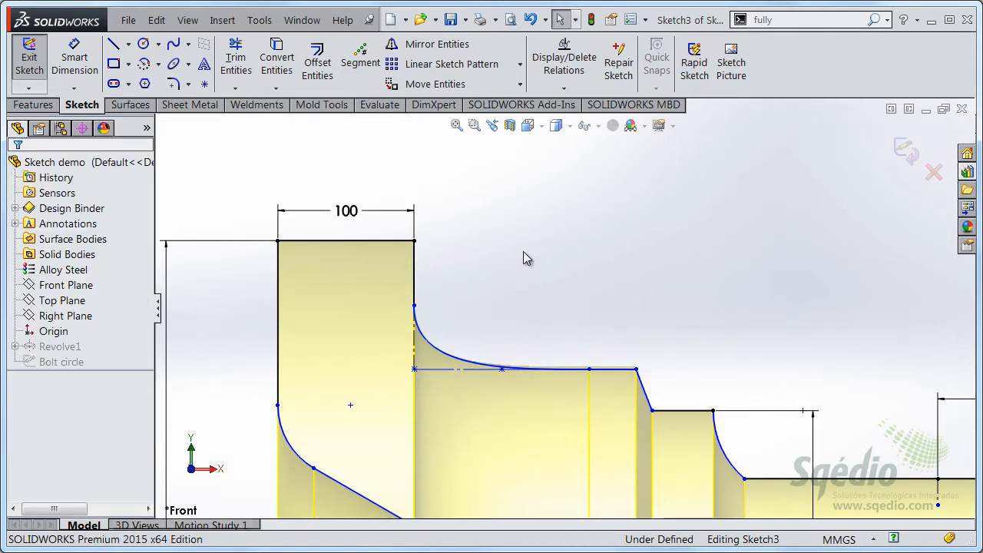
pyautogui.moveTo(610, 368); pyautogui.dragTo(611, 351)
pyautogui.click(647, 307)
# Make the sloped shoulder line perpendicular to the adjoining horizontal line using their shared upper corner point.
pyautogui.scroll(-2, 731, 482)
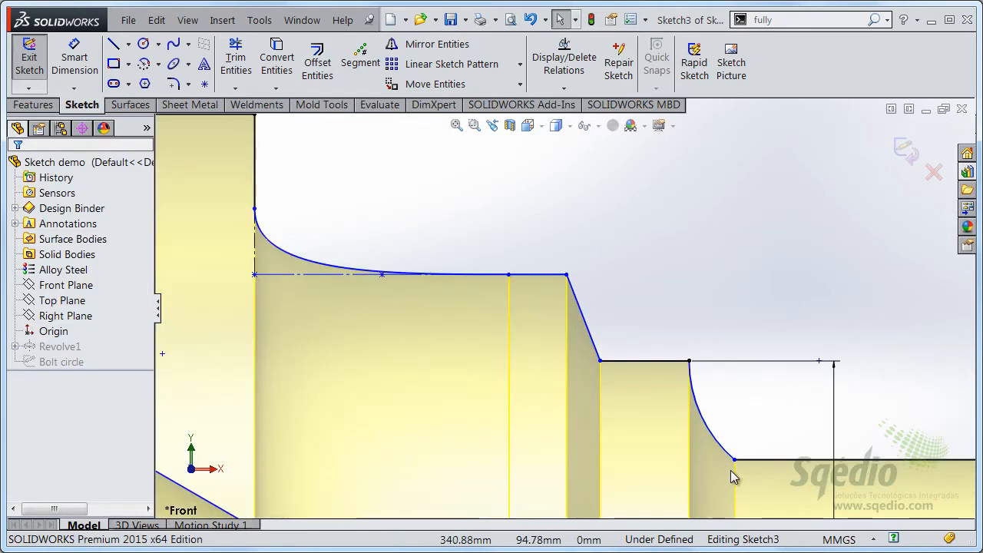
pyautogui.keyDown('ctrl'); pyautogui.moveTo(866, 365); pyautogui.dragTo(820, 323, button='middle'); pyautogui.keyUp('ctrl')
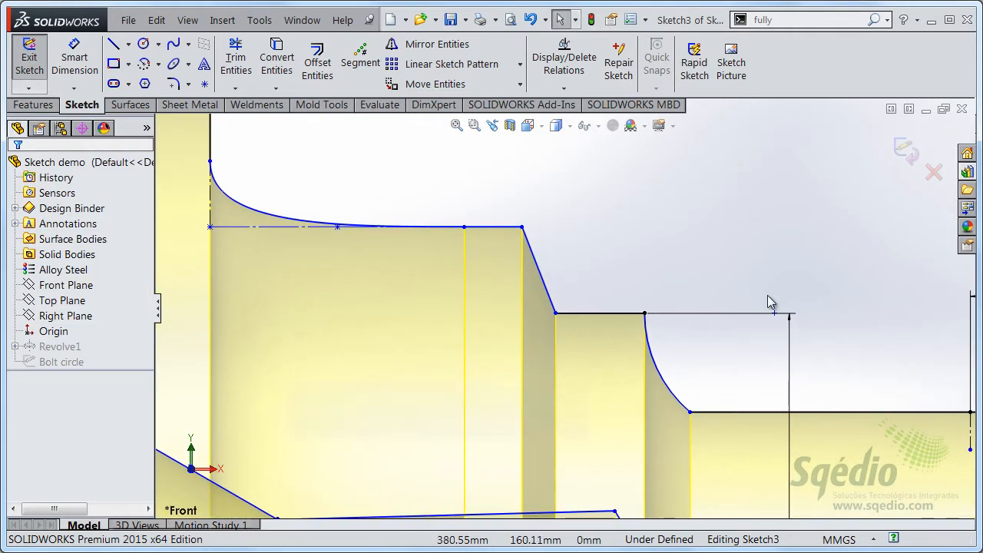
pyautogui.click(521, 228)
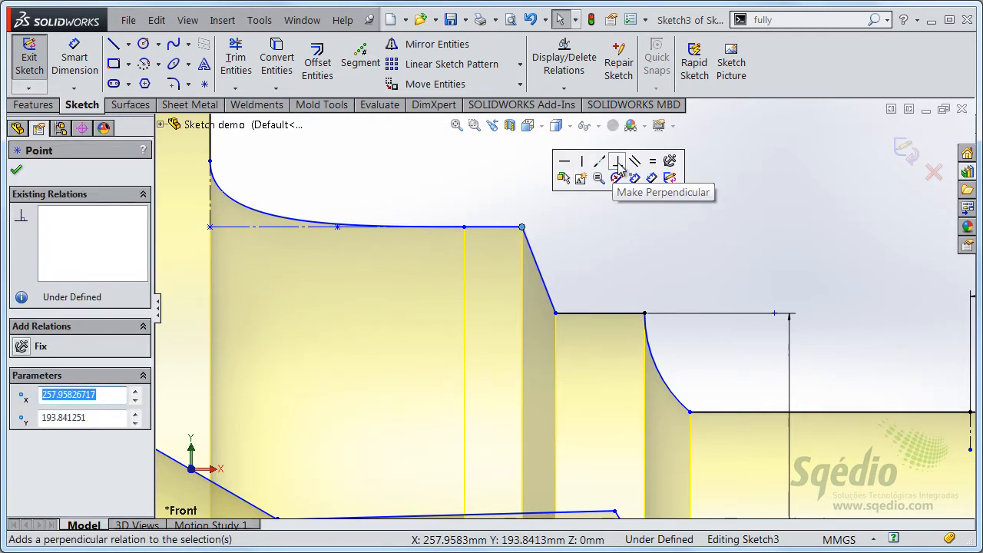
pyautogui.click(618, 162)
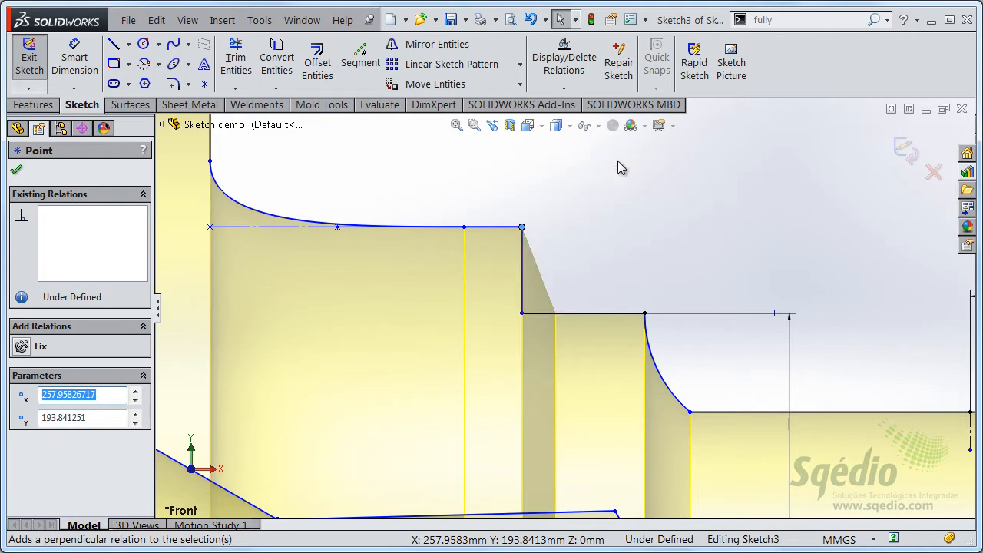
pyautogui.click(604, 192)
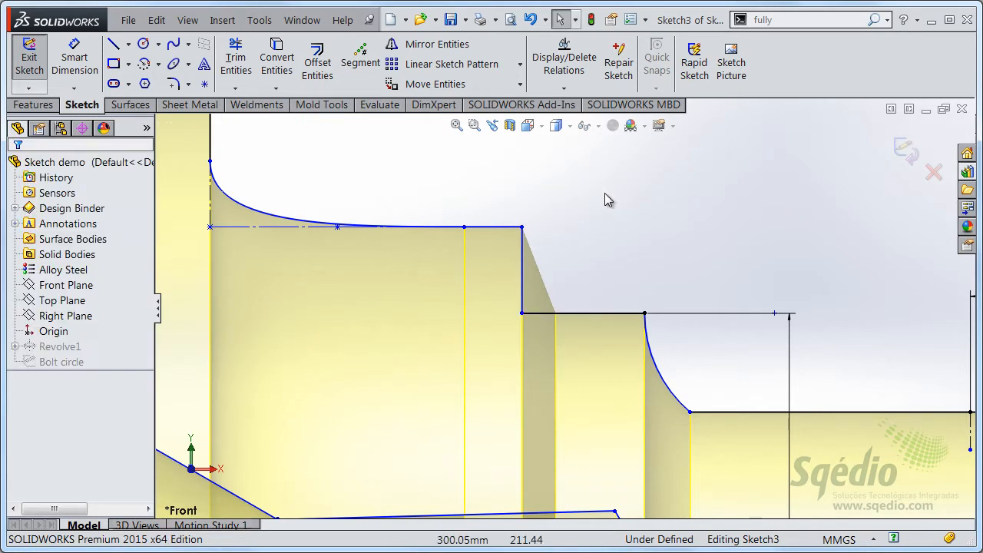
# Make the shoulder arc tangent to the shaft's horizontal outer line at their shared point.
pyautogui.click(689, 413)
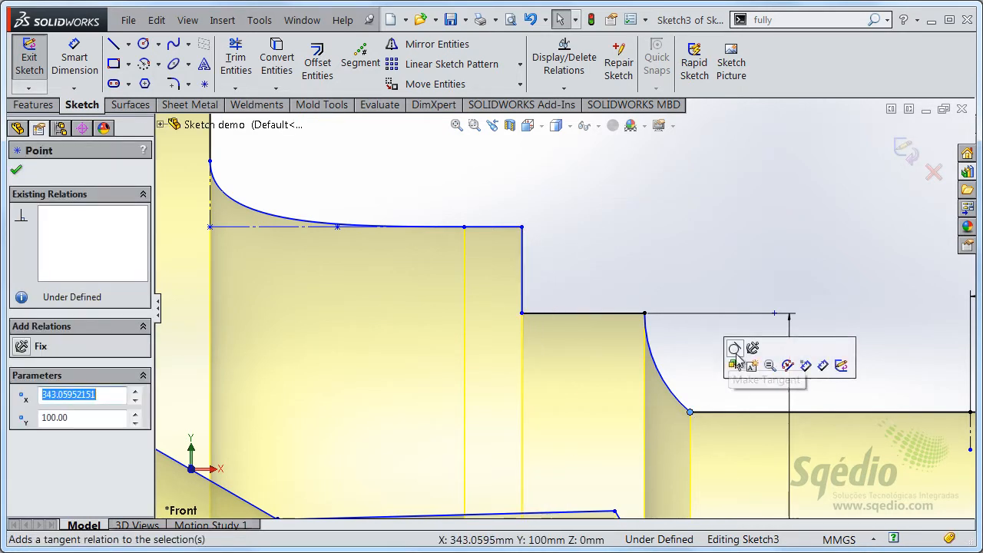
pyautogui.click(734, 349)
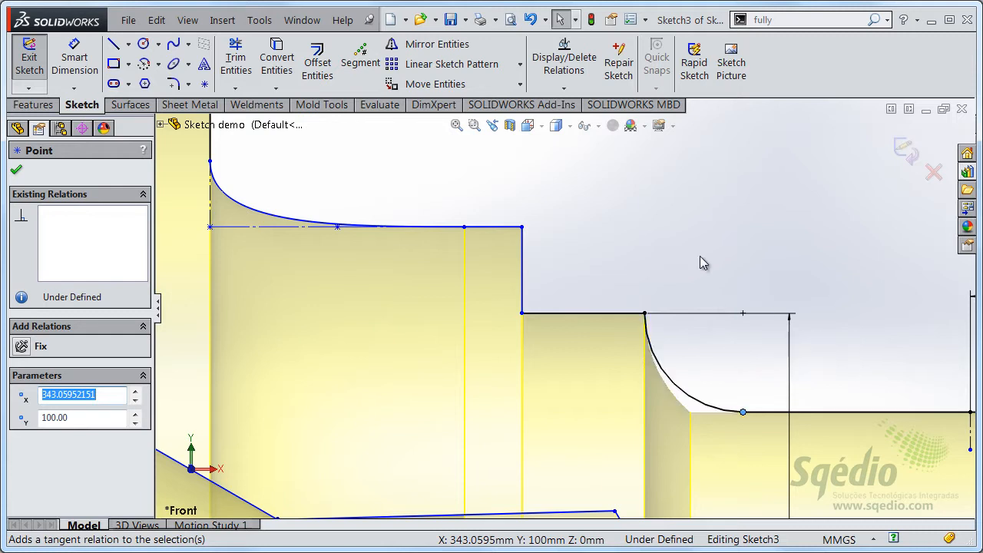
pyautogui.click(694, 253)
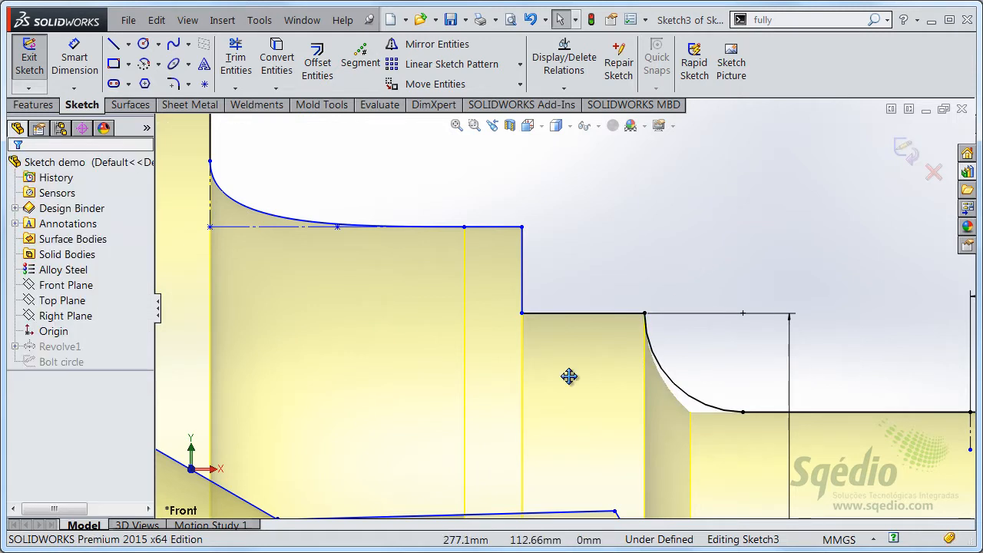
# Make the slightly tilted bore line horizontal and move its endpoint at the sloped bore line slightly upward.
pyautogui.keyDown('ctrl'); pyautogui.moveTo(553, 402); pyautogui.dragTo(649, 299, button='middle'); pyautogui.keyUp('ctrl')
pyautogui.scroll(3, 647, 287)
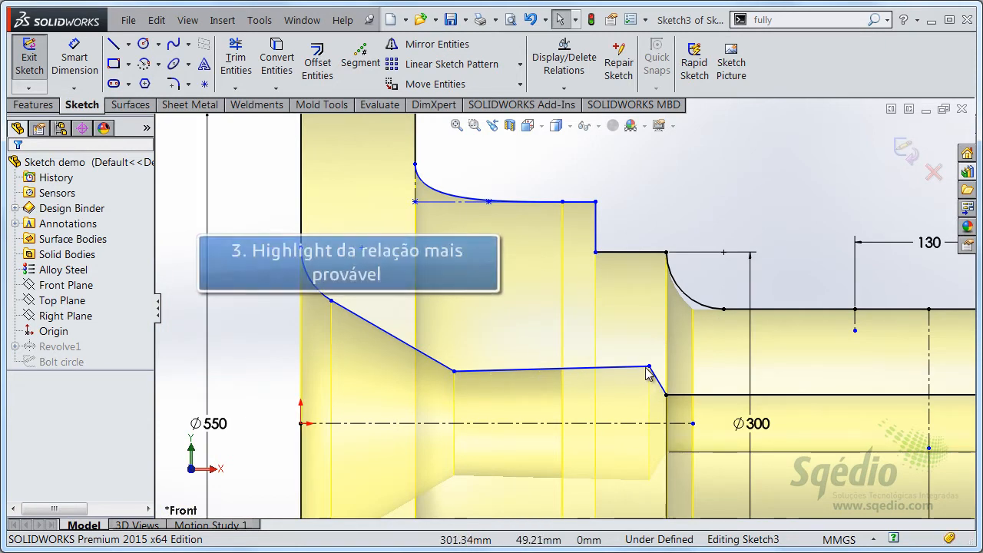
pyautogui.click(535, 372)
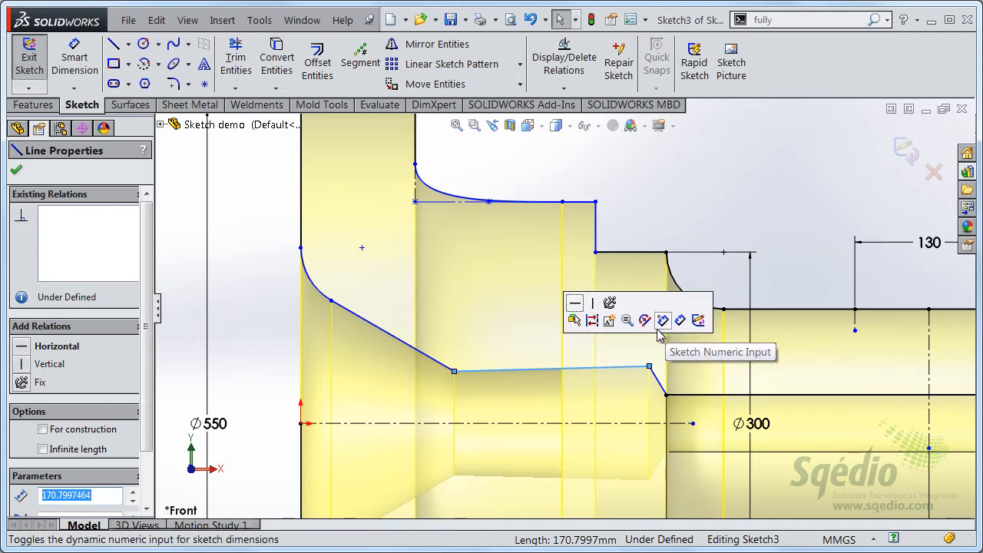
pyautogui.click(575, 302)
pyautogui.click(477, 347)
pyautogui.moveTo(453, 368); pyautogui.dragTo(449, 361)
pyautogui.click(284, 304)
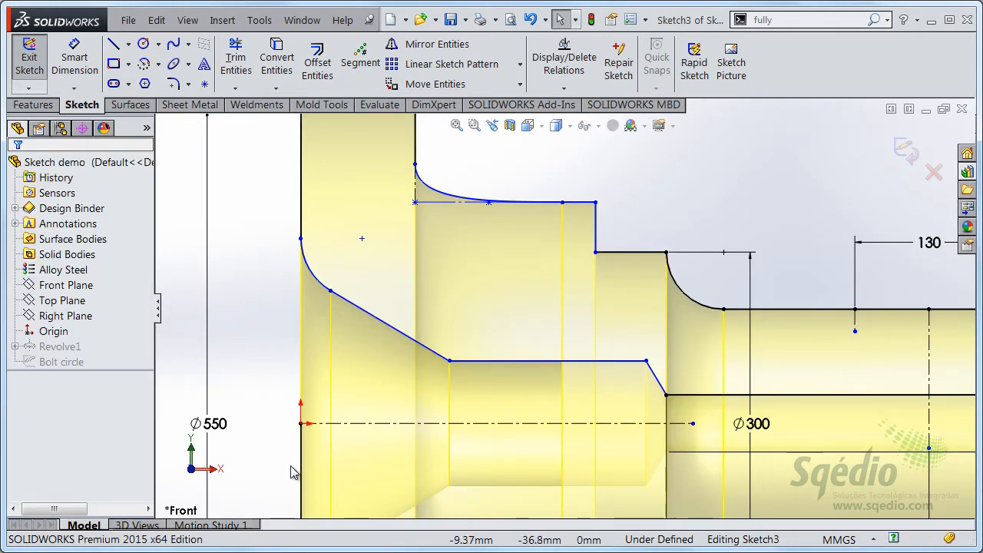
# Dimension the full cone angle between the centerline and the long sloped bore line as 63 degrees.
pyautogui.scroll(3, 323, 461)
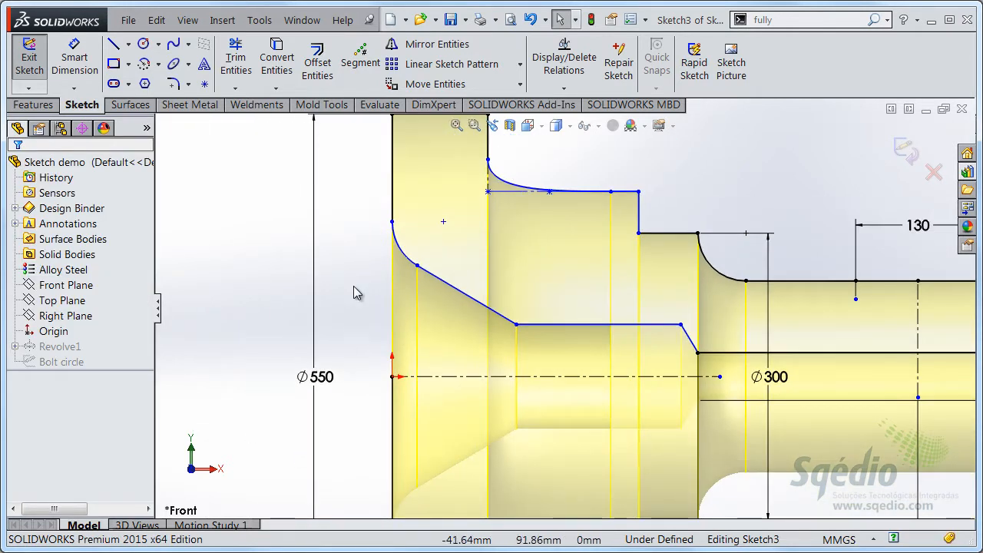
pyautogui.press('s')
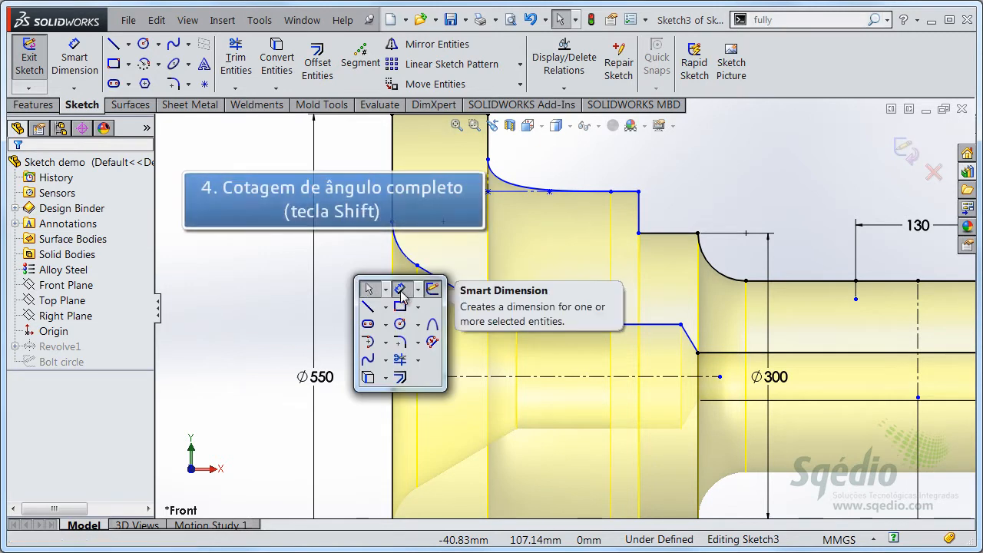
pyautogui.click(399, 289)
pyautogui.click(449, 376)
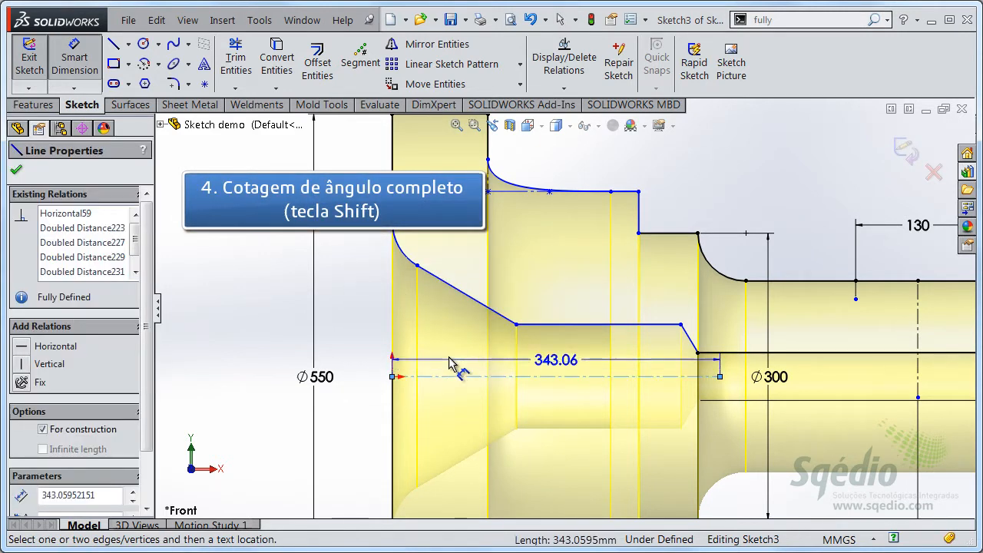
pyautogui.click(466, 302)
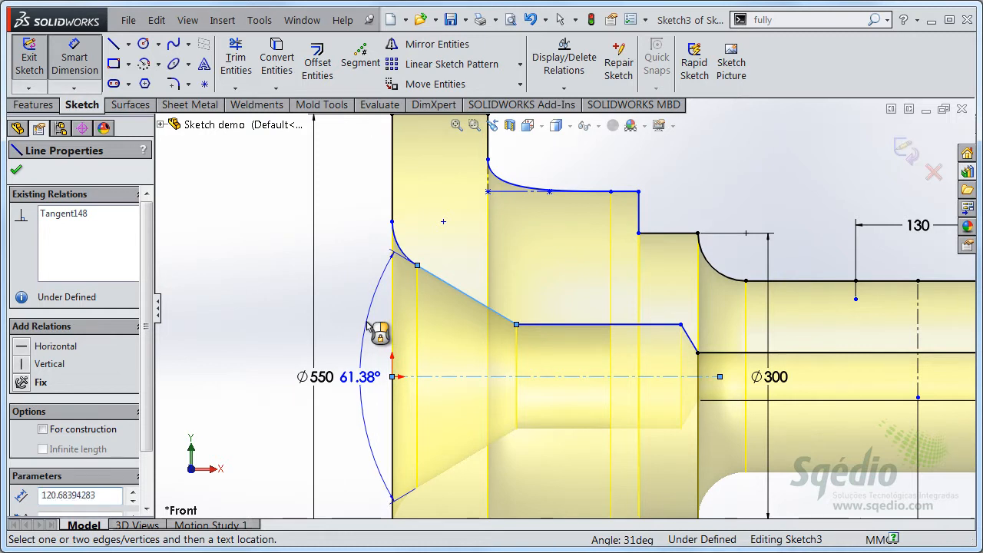
pyautogui.click(367, 327)
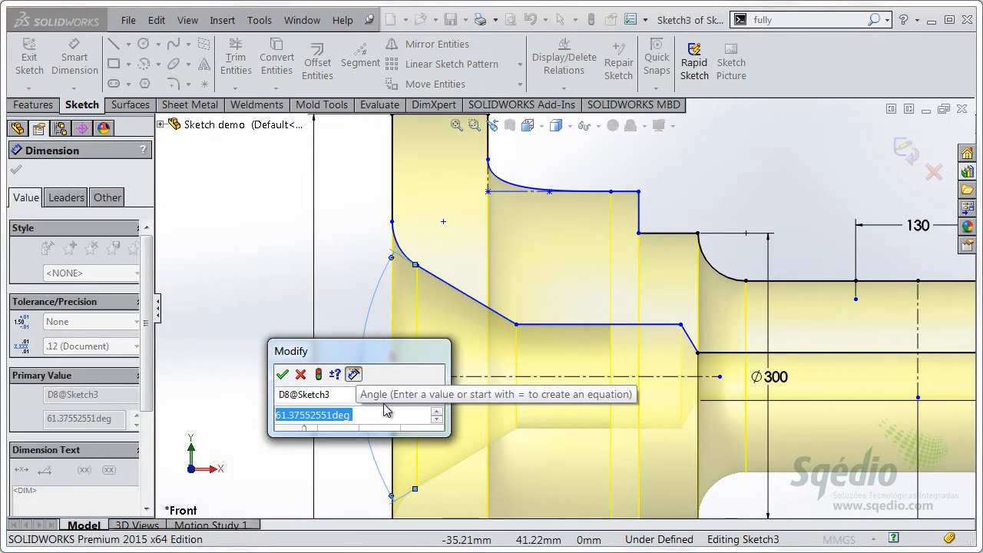
pyautogui.write('63')
pyautogui.press('Return')
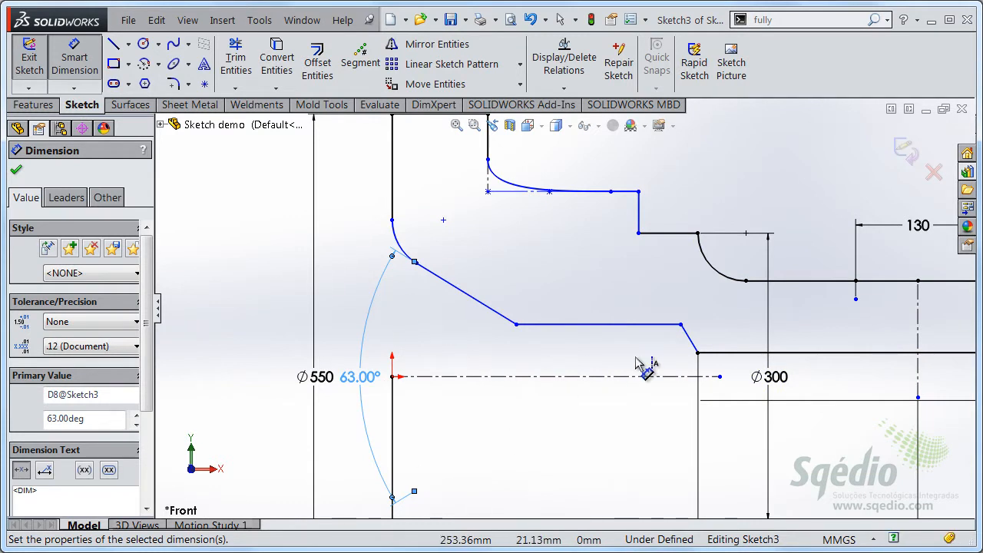
# Dimension the full cone angle of the short sloped bore line about the centerline, accepting the proposed value.
pyautogui.click(694, 346)
pyautogui.click(642, 376)
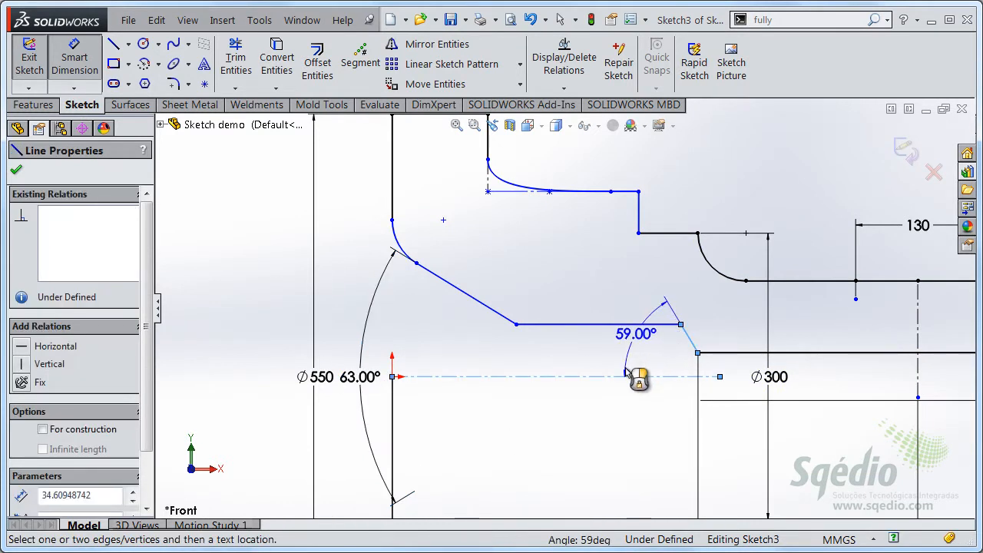
pyautogui.click(596, 408)
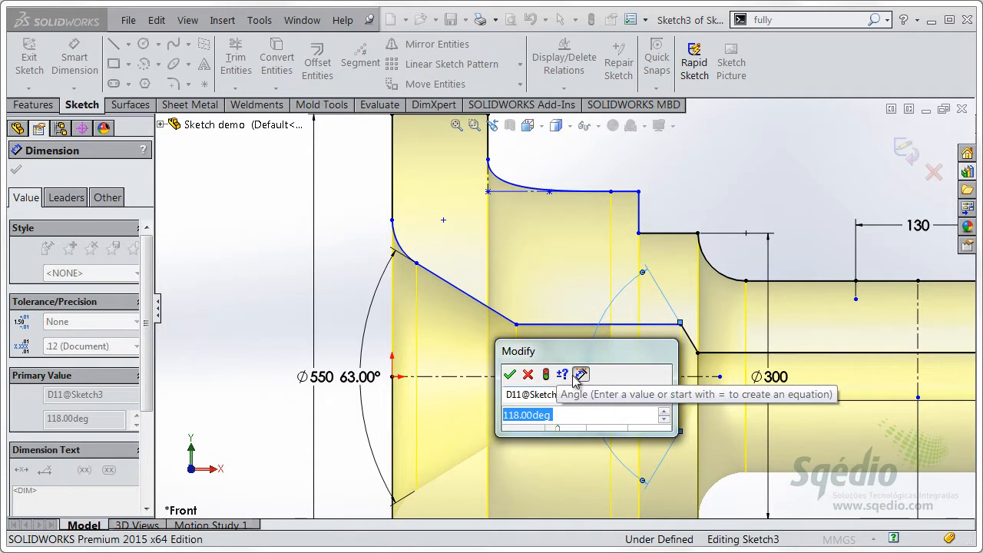
pyautogui.click(510, 375)
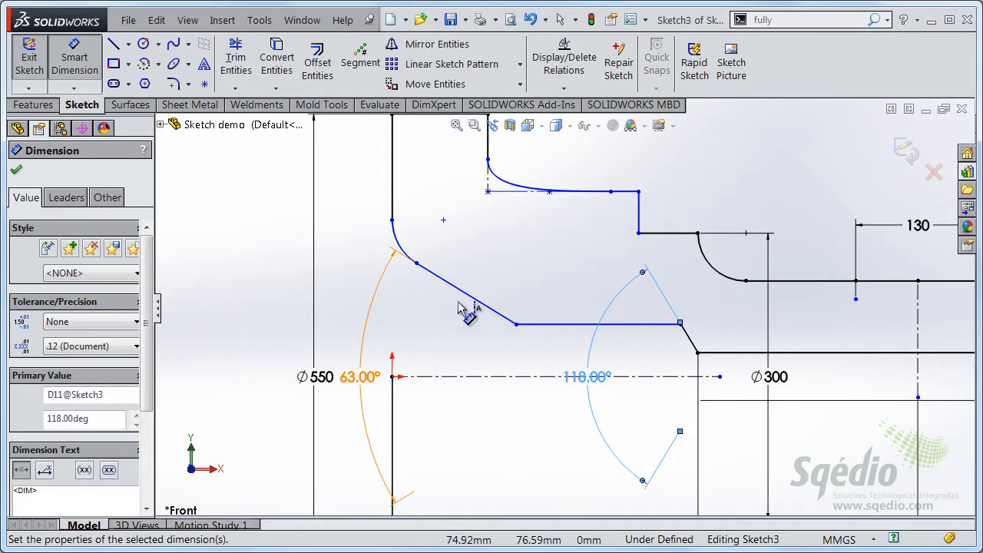
pyautogui.rightClick(298, 246)
pyautogui.click(336, 294)
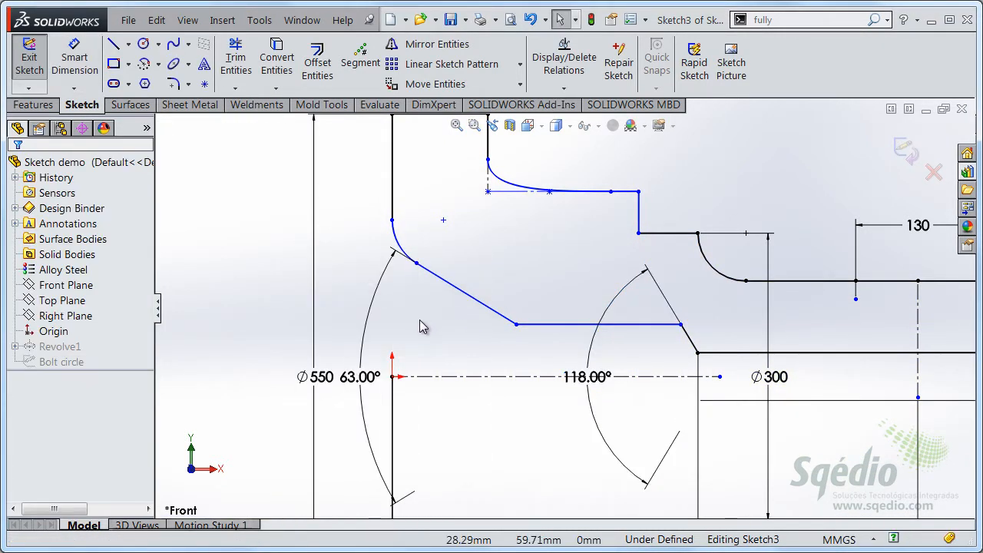
# Sketch a horizontal midpoint line centred on the shaft's vertical centerline, about 42.5 mm to each side, and connect its left end to the 130 mm span's left end.
pyautogui.scroll(2, 506, 311)
pyautogui.keyDown('ctrl'); pyautogui.moveTo(753, 227); pyautogui.dragTo(511, 256, button='middle'); pyautogui.keyUp('ctrl')
pyautogui.scroll(-3, 566, 334)
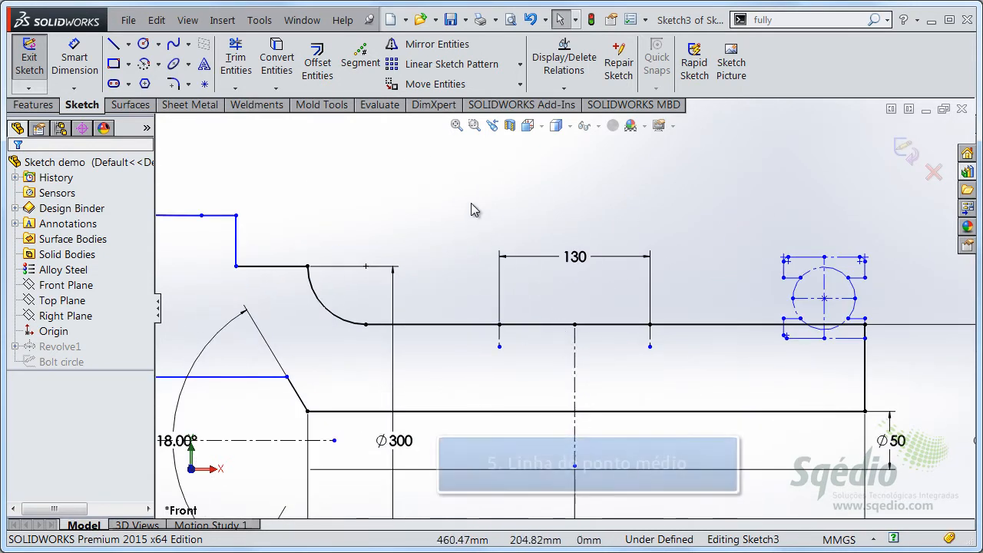
pyautogui.press('s')
pyautogui.click(504, 235)
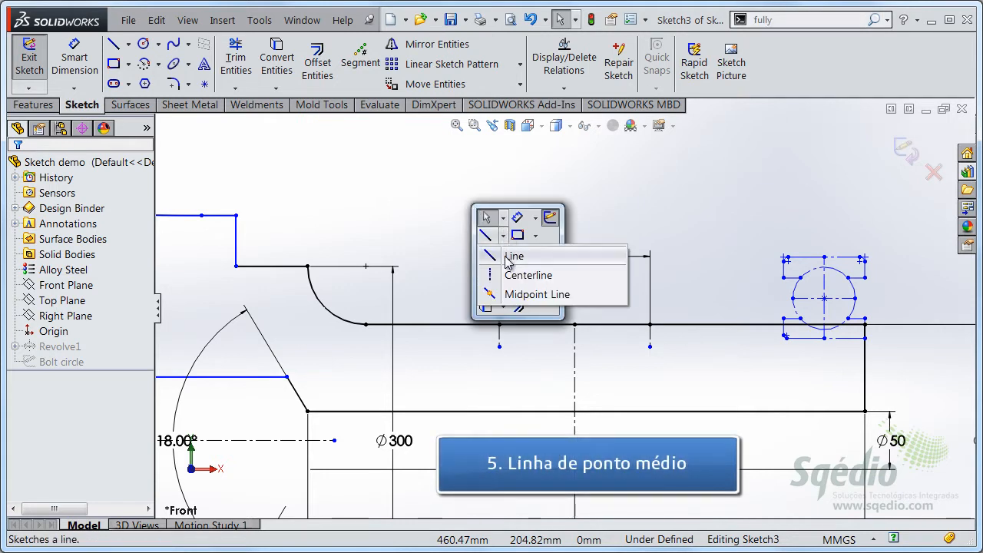
pyautogui.click(537, 294)
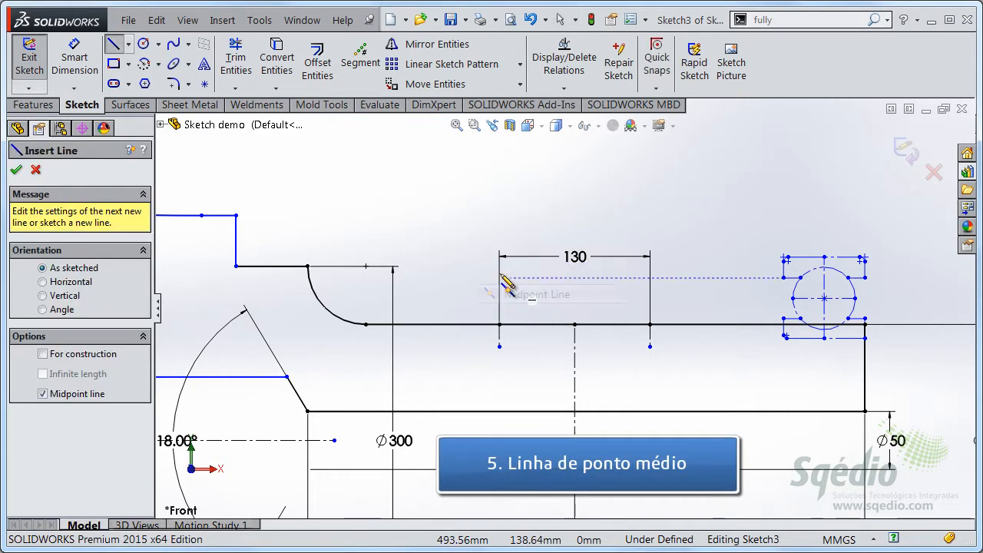
pyautogui.click(575, 370)
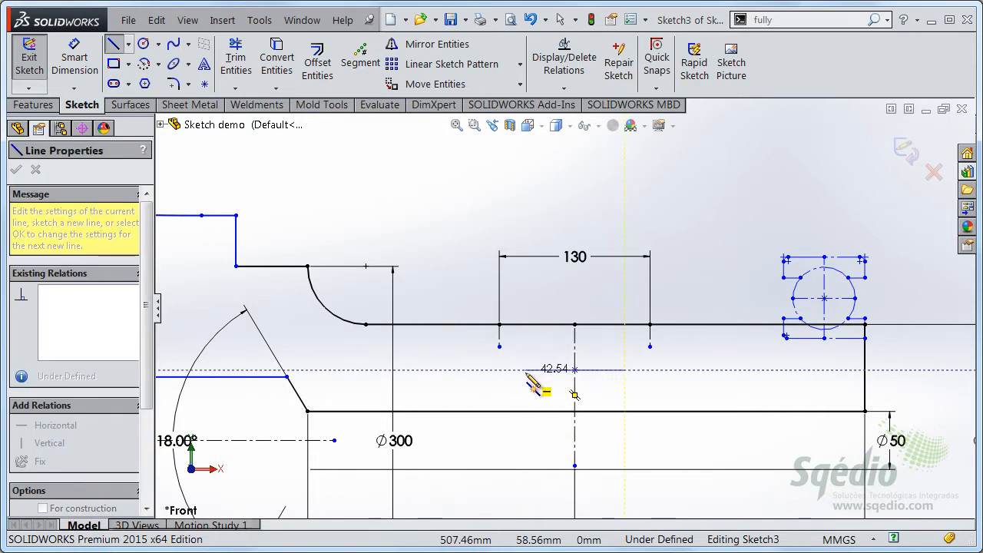
pyautogui.click(525, 369)
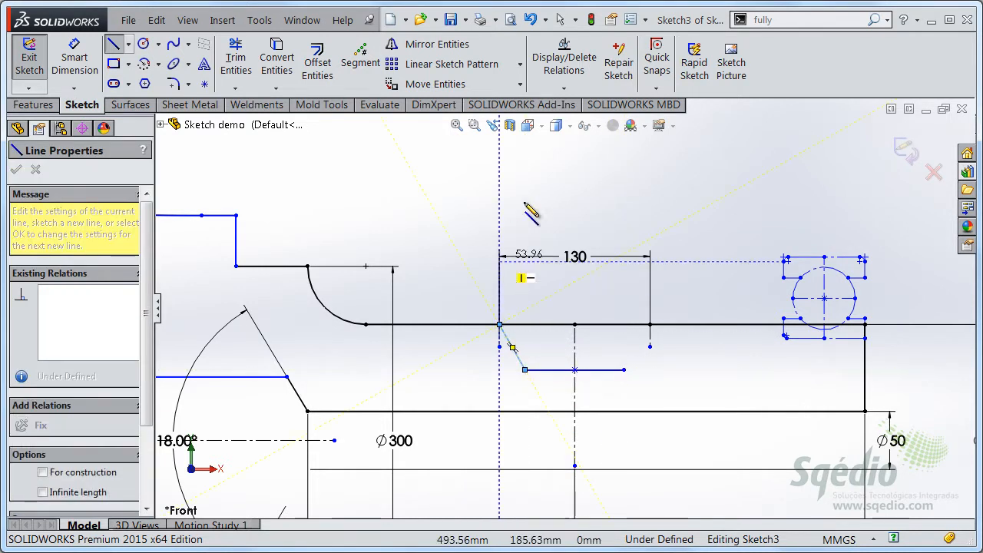
pyautogui.press('Escape')
# Draw a sloped line from the midpoint line's free right end to the right end of the 130 mm span.
pyautogui.moveTo(554, 201); pyautogui.dragTo(496, 202, button='right')
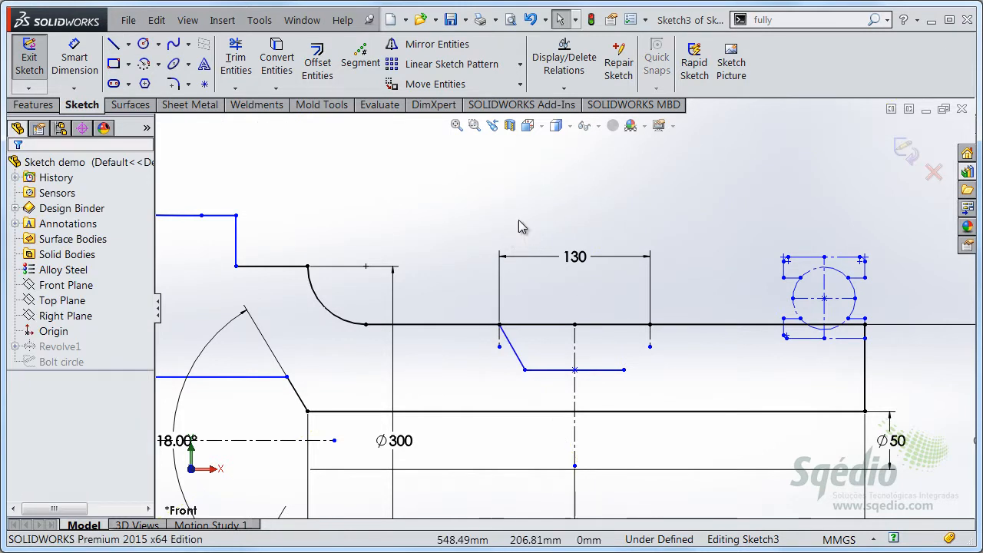
pyautogui.click(623, 370)
pyautogui.click(650, 324)
pyautogui.press('Escape')
# Reshape the symmetric recess by moving its lower left corner to make it shallower and widen its floor, checking the floor midpoint's relations.
pyautogui.moveTo(525, 370); pyautogui.dragTo(537, 339)
pyautogui.click(497, 290)
pyautogui.scroll(-3, 584, 370)
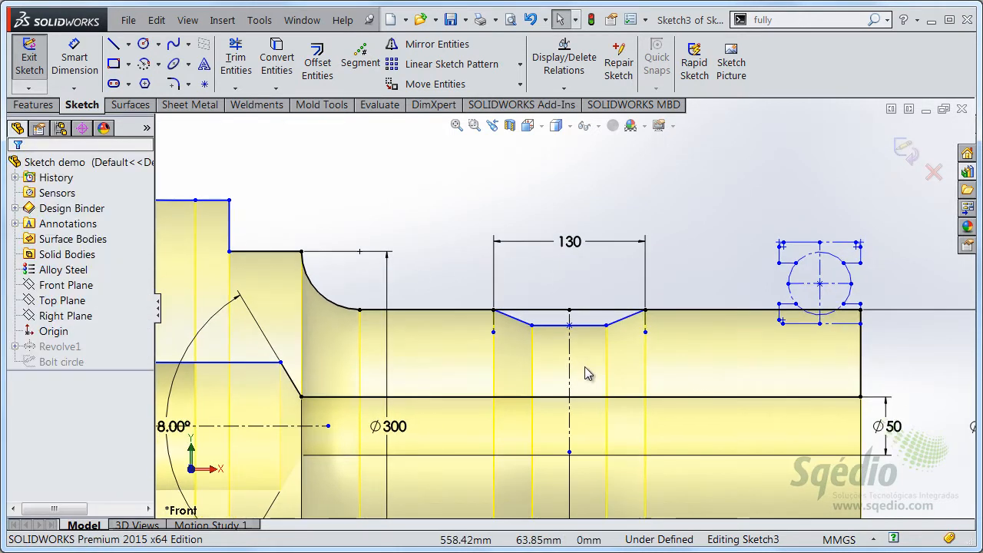
pyautogui.click(562, 301)
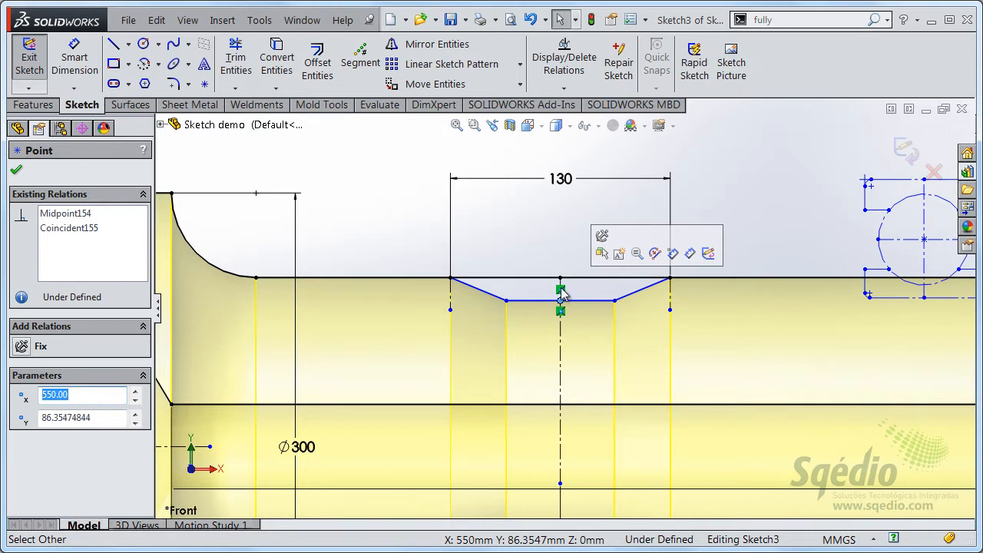
pyautogui.press('Escape')
pyautogui.moveTo(506, 300); pyautogui.dragTo(484, 306)
# Draw a corner rectangle above the shaft, left of the recess, with construction lines from midpoints.
pyautogui.moveTo(363, 223)
pyautogui.keyDown('ctrl'); pyautogui.mouseDown(button='middle')
pyautogui.moveTo(401, 239)
pyautogui.moveTo(489, 323)
pyautogui.mouseUp(button='middle'); pyautogui.keyUp('ctrl')
pyautogui.press('s')
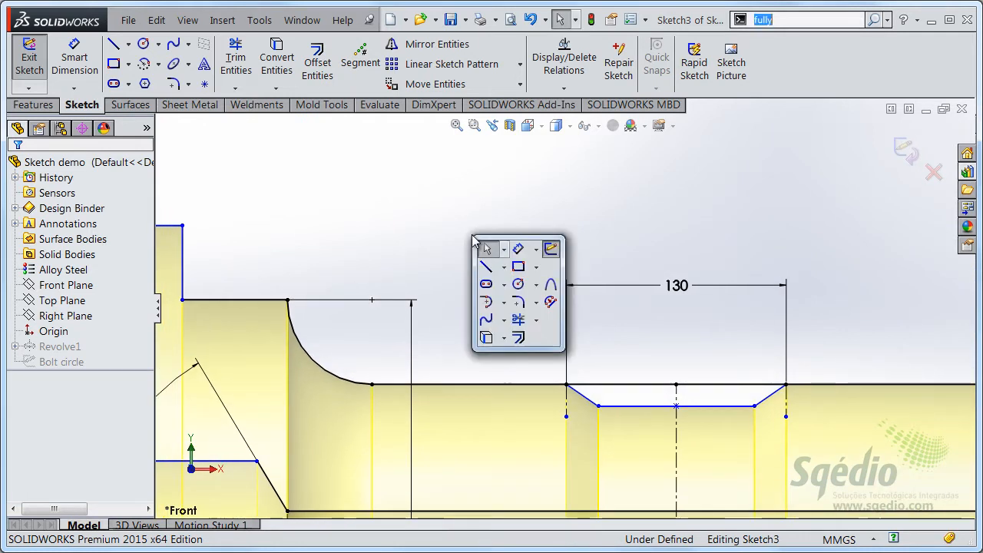
pyautogui.click(519, 266)
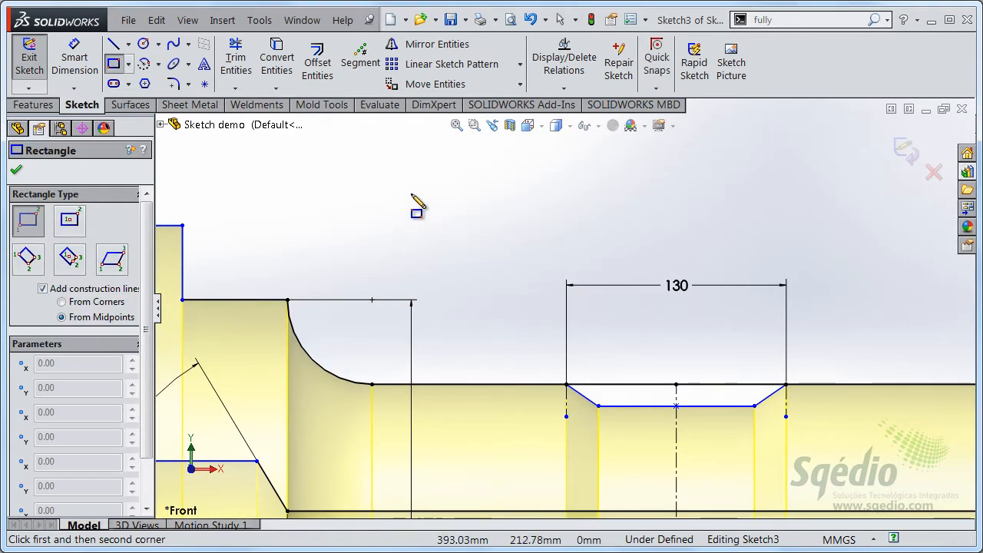
pyautogui.moveTo(155, 234); pyautogui.dragTo(181, 234)
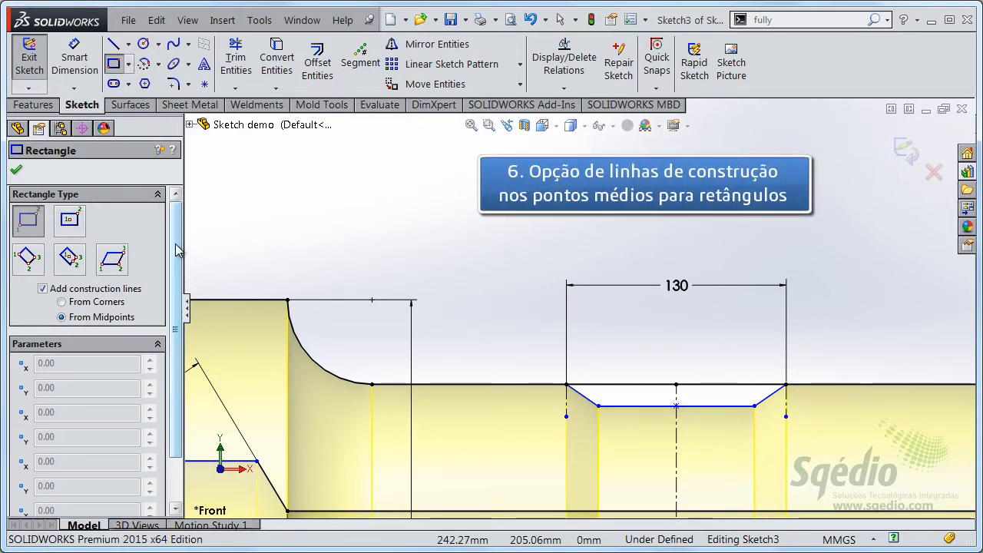
pyautogui.moveTo(179, 250); pyautogui.dragTo(181, 279)
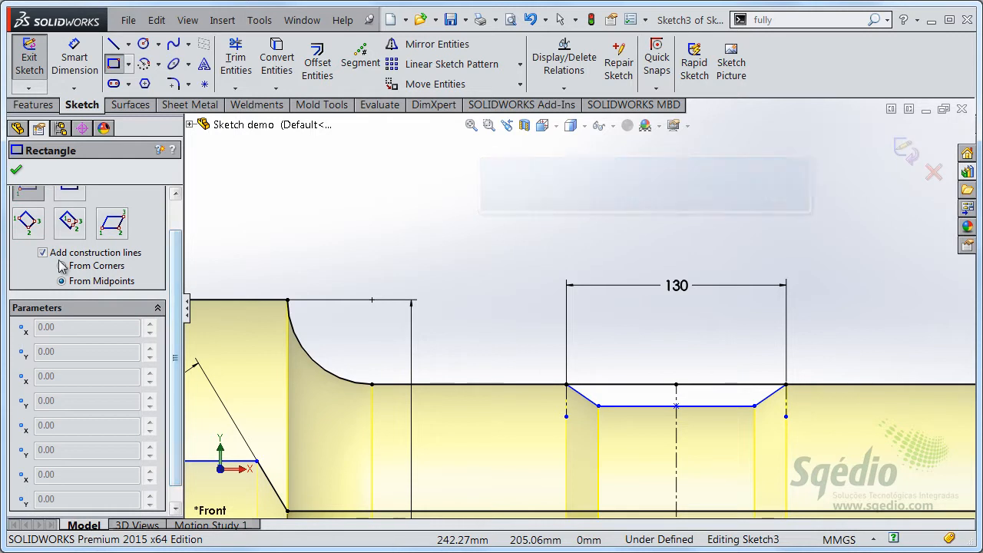
pyautogui.scroll(2, 142, 270)
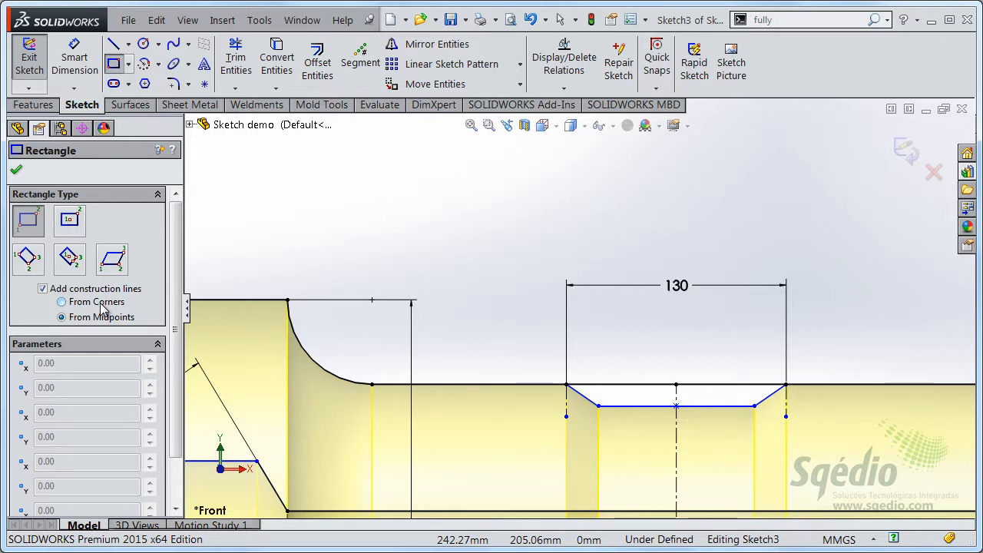
pyautogui.click(391, 197)
pyautogui.click(542, 230)
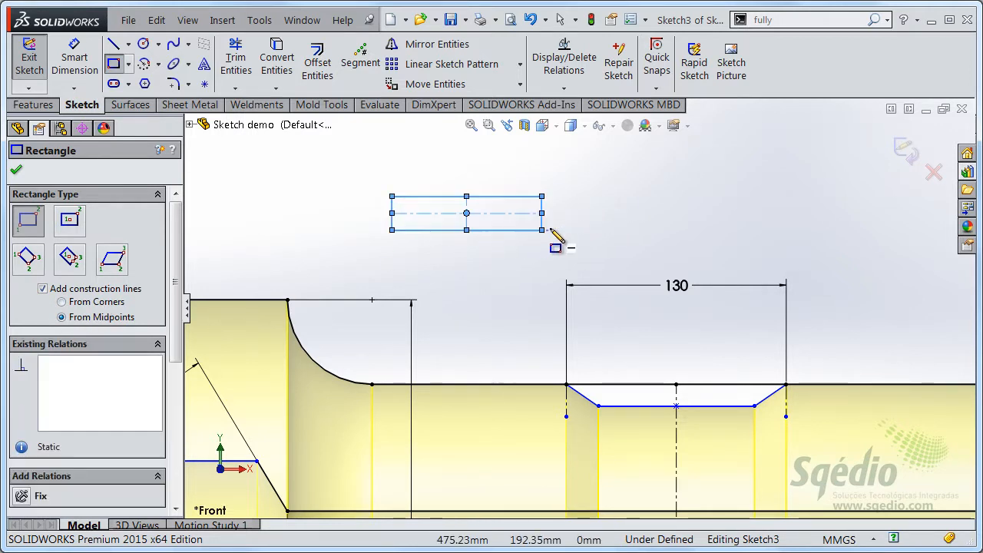
pyautogui.rightClick(620, 203)
pyautogui.click(654, 207)
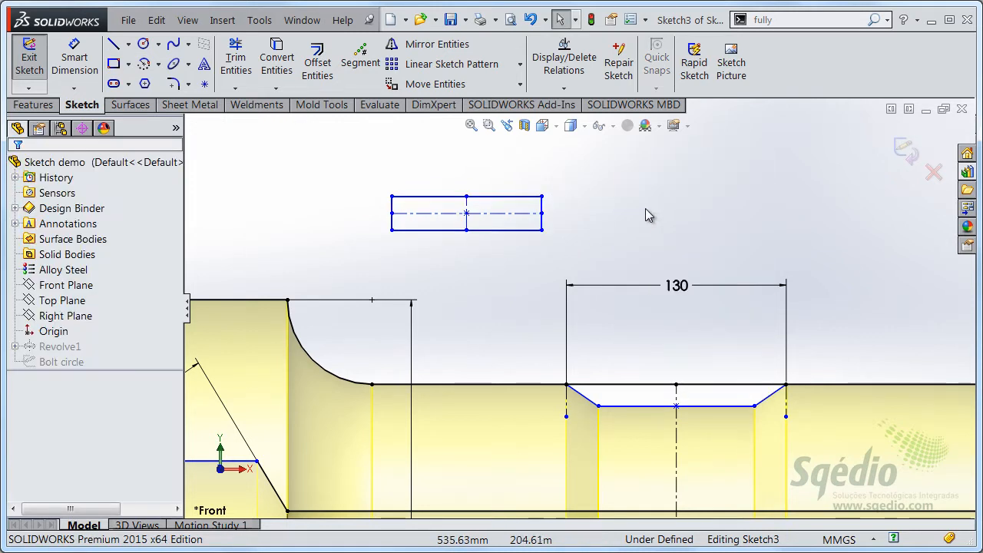
# Dimension the rectangle's width as 30 mm above its upper edge.
pyautogui.scroll(2, 629, 219)
pyautogui.scroll(-3, 598, 230)
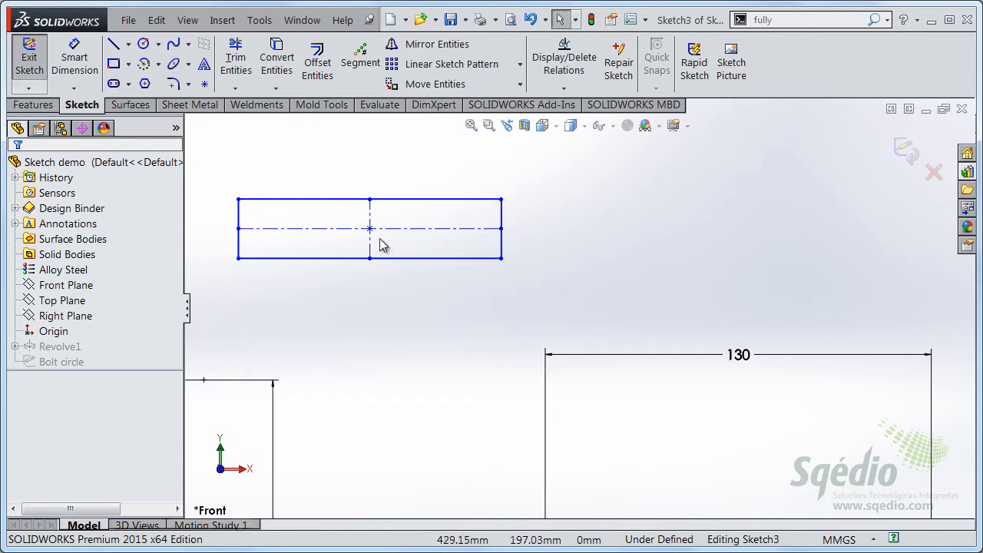
pyautogui.scroll(1, 406, 272)
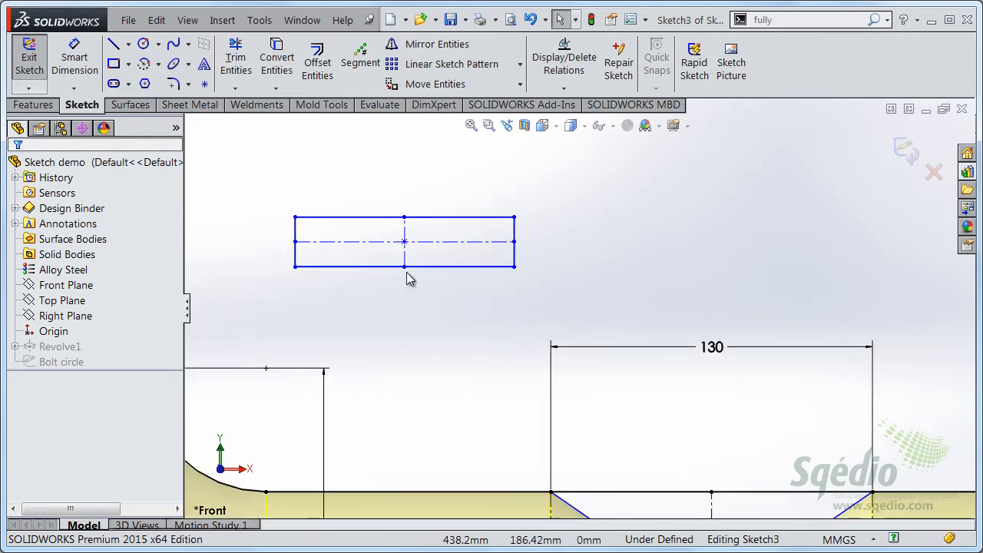
pyautogui.moveTo(623, 293); pyautogui.dragTo(621, 193, button='right')
pyautogui.click(453, 219)
pyautogui.click(438, 184)
pyautogui.press('Return')
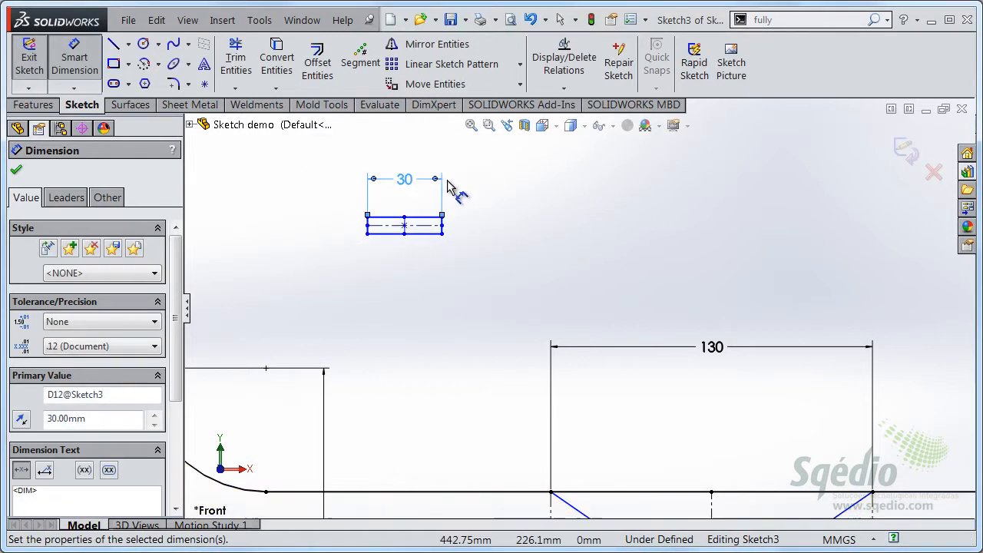
# Dimension the rectangle's height as 10 mm and finish dimensioning.
pyautogui.click(423, 235)
pyautogui.click(488, 225)
pyautogui.write('10')
pyautogui.press('Return')
pyautogui.press('Escape')
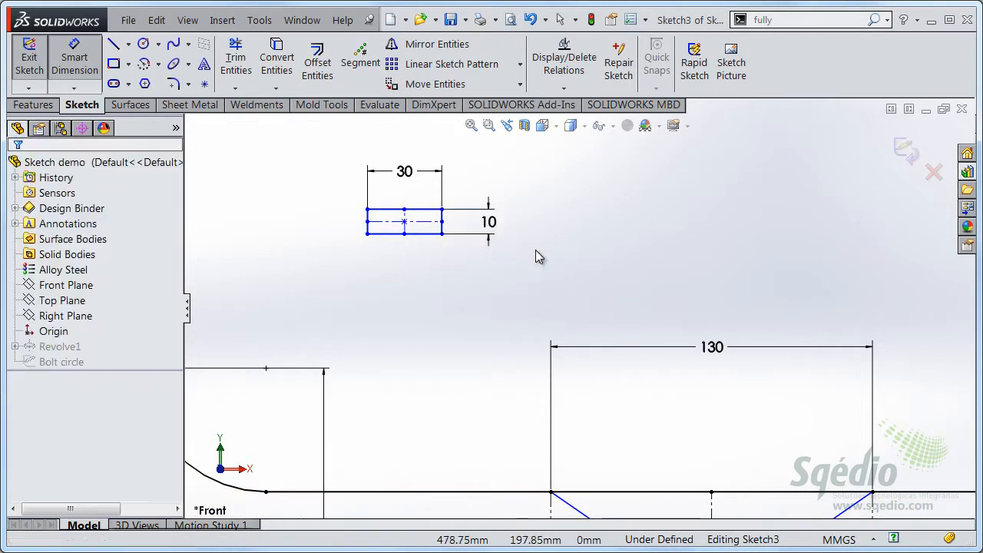
# Move the 30 by 10 mm rectangle so its upper edge midpoint coincides with the midpoint of the recess floor.
pyautogui.keyDown('ctrl'); pyautogui.moveTo(741, 399); pyautogui.dragTo(665, 325, button='middle'); pyautogui.keyUp('ctrl')
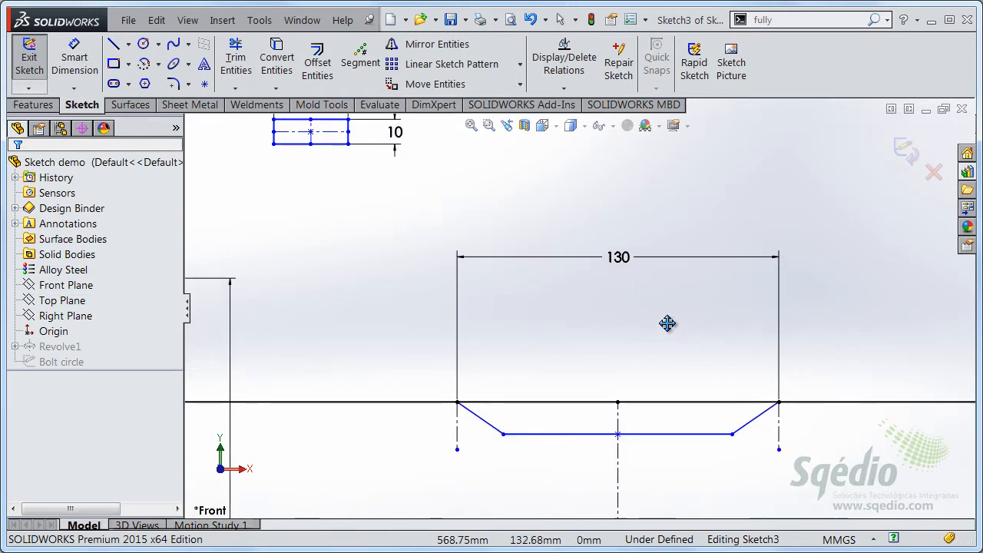
pyautogui.scroll(2, 624, 319)
pyautogui.moveTo(363, 164)
pyautogui.mouseDown()
pyautogui.moveTo(363, 229)
pyautogui.moveTo(428, 427)
pyautogui.moveTo(592, 434)
pyautogui.moveTo(614, 419)
pyautogui.mouseUp()
pyautogui.click(638, 456)
pyautogui.scroll(-4, 645, 442)
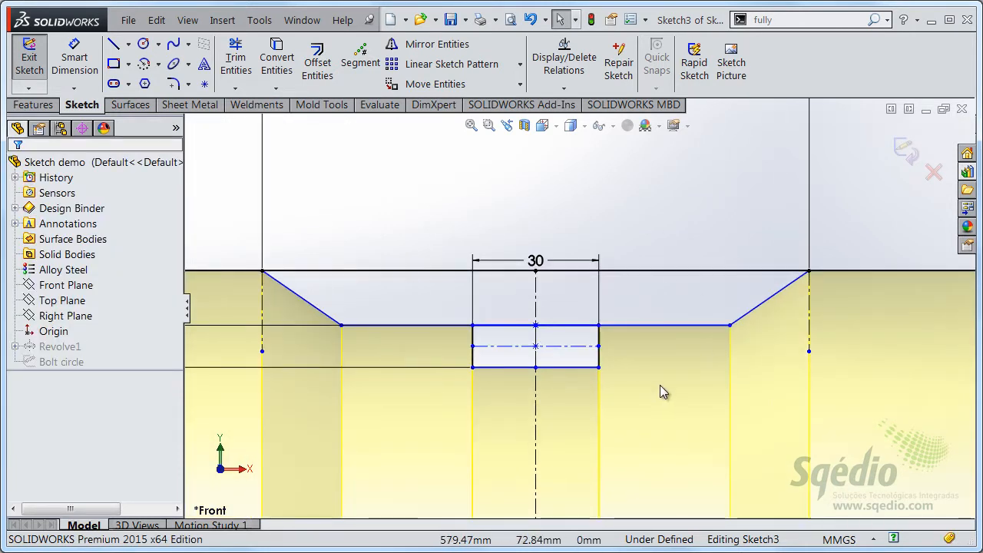
# Divide the shaft's 480 mm long horizontal bore line into 6 sketch segments with the Segment tool.
pyautogui.moveTo(582, 209)
pyautogui.keyDown('shift'); pyautogui.mouseDown(button='middle')
pyautogui.moveTo(597, 228)
pyautogui.moveTo(603, 271)
pyautogui.moveTo(593, 323)
pyautogui.mouseUp(button='middle'); pyautogui.keyUp('shift')
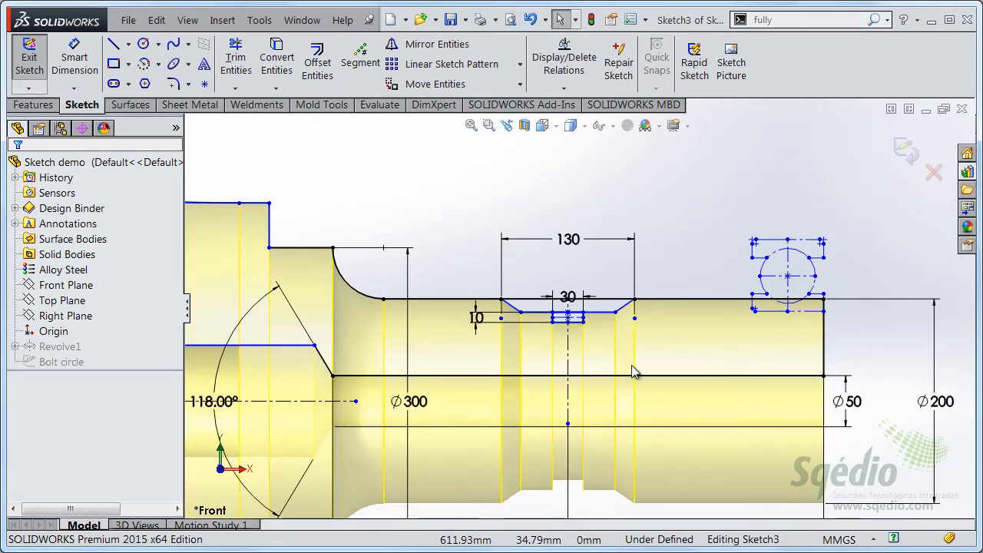
pyautogui.keyDown('ctrl'); pyautogui.moveTo(633, 370); pyautogui.dragTo(650, 321, button='middle'); pyautogui.keyUp('ctrl')
pyautogui.scroll(-2, 576, 325)
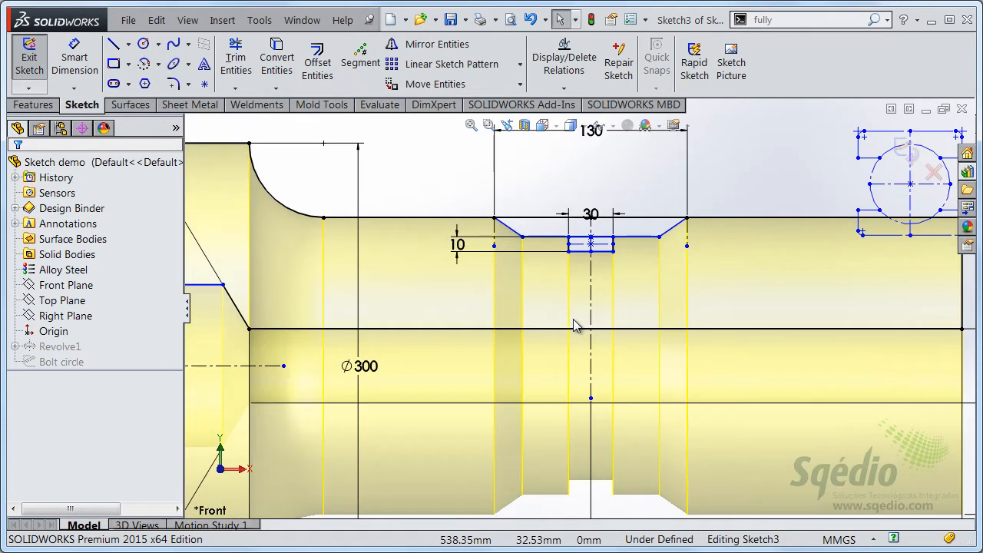
pyautogui.scroll(2, 576, 316)
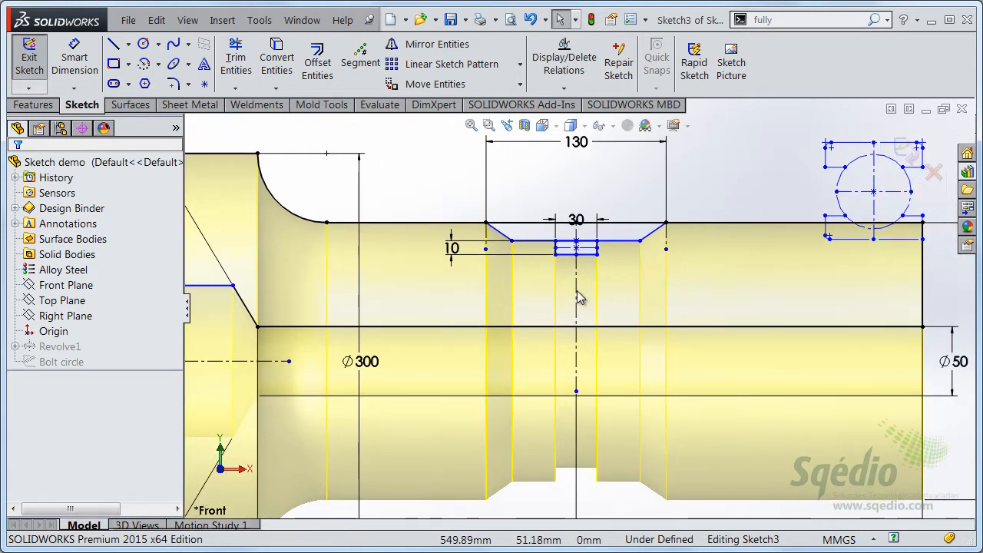
pyautogui.click(449, 328)
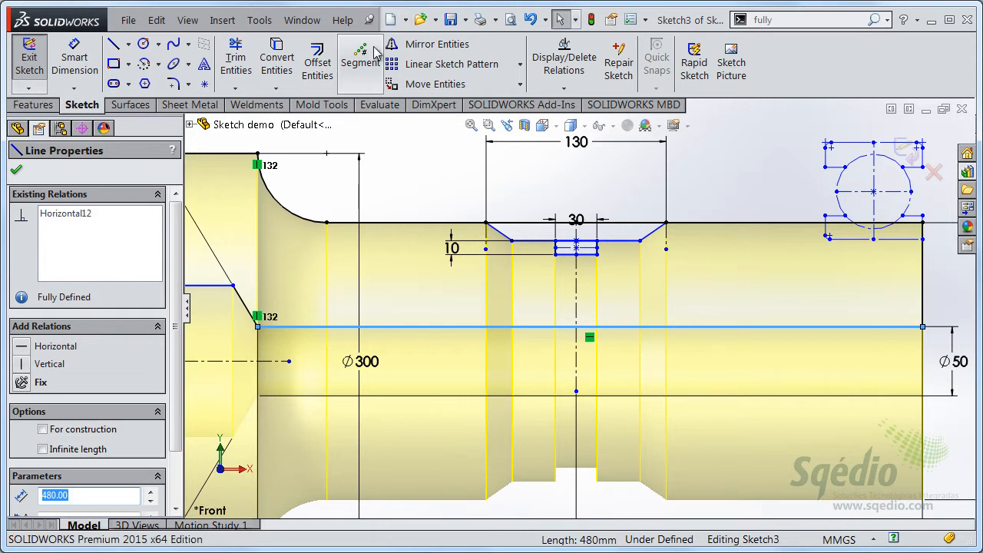
pyautogui.click(362, 68)
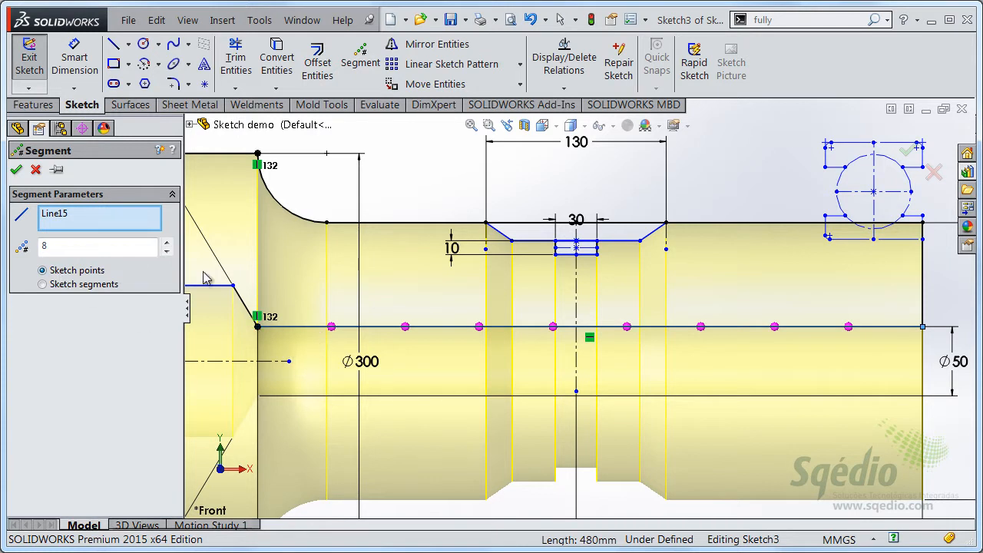
pyautogui.click(167, 250)
pyautogui.click(166, 250)
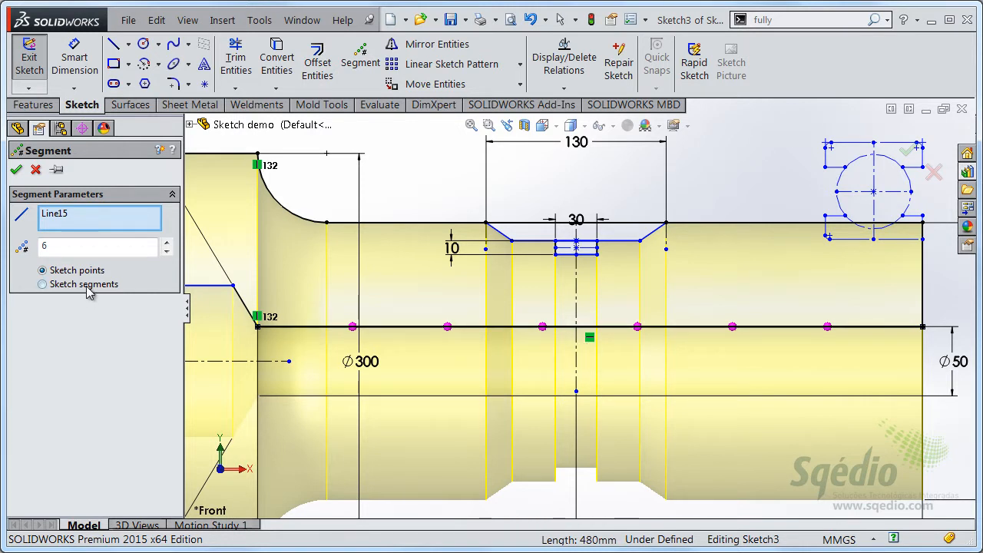
pyautogui.click(43, 284)
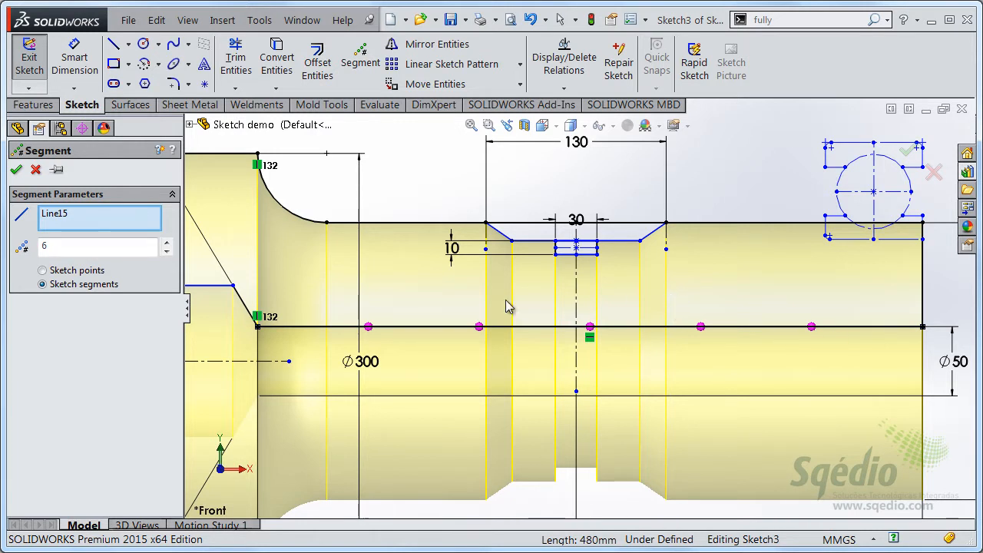
pyautogui.click(16, 169)
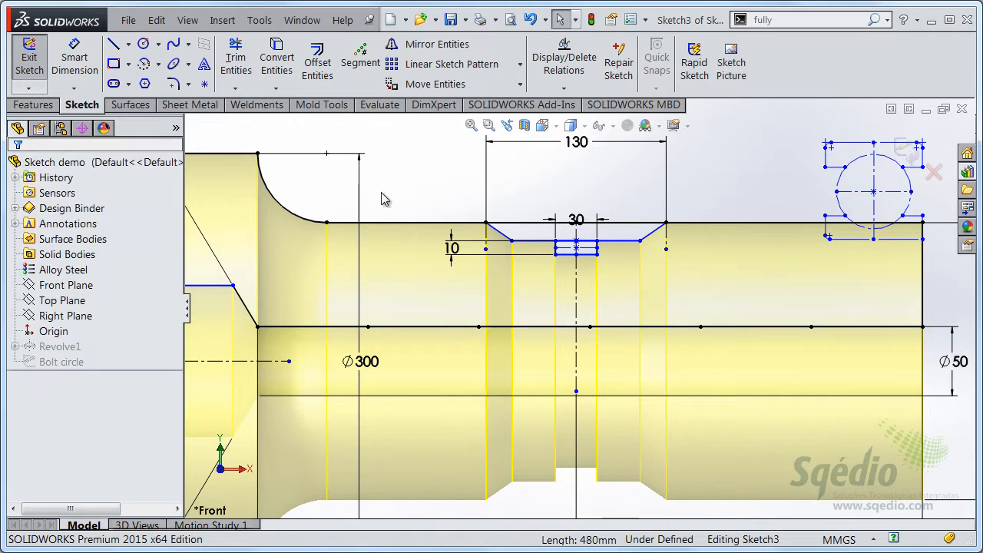
# Check the relations of the bore line segments and delete the constraint on the last segment at the shaft's free end.
pyautogui.click(354, 329)
pyautogui.click(420, 332)
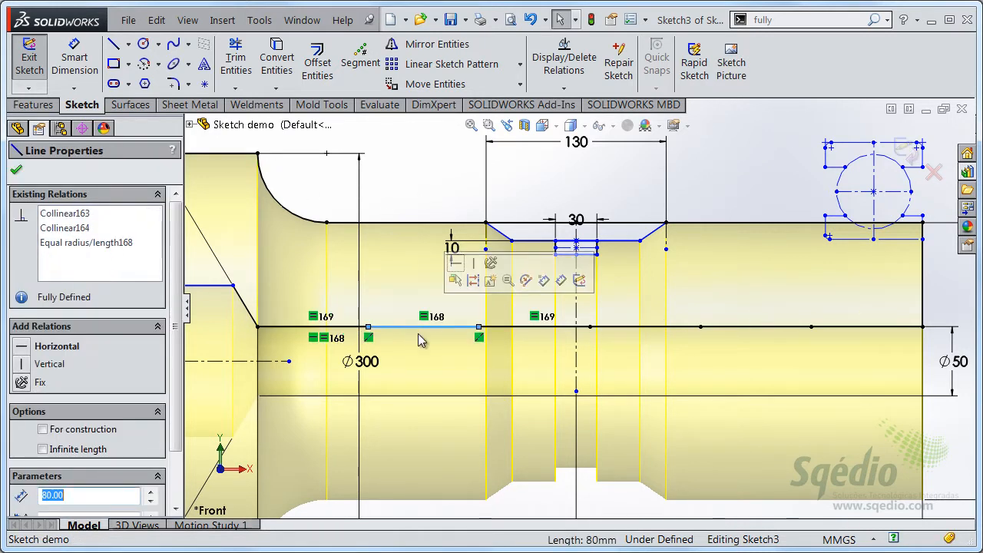
pyautogui.click(542, 330)
pyautogui.click(660, 338)
pyautogui.click(753, 332)
pyautogui.click(876, 336)
pyautogui.rightClick(93, 244)
pyautogui.click(137, 258)
pyautogui.click(399, 172)
# Slope the last bore segment by moving its outer end up to about Y 54.7 mm and its inner end to about X 765 mm.
pyautogui.scroll(-2, 860, 333)
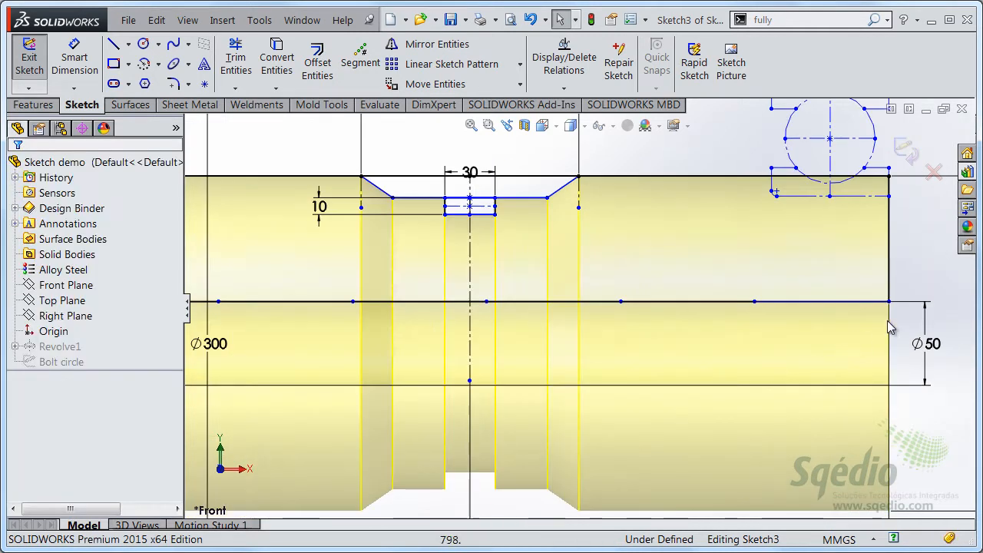
pyautogui.scroll(2, 859, 340)
pyautogui.scroll(-2, 726, 311)
pyautogui.click(725, 312)
pyautogui.moveTo(726, 313); pyautogui.dragTo(725, 265)
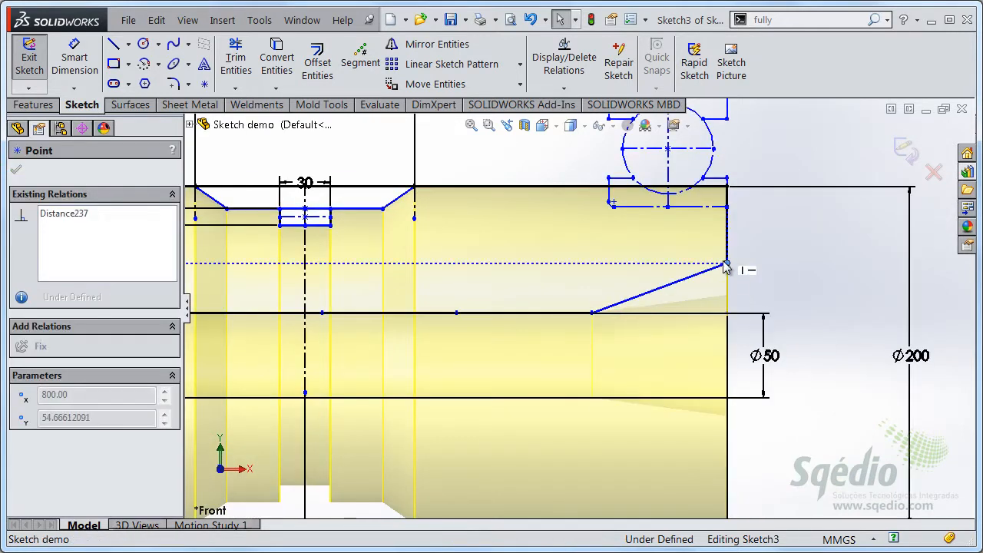
pyautogui.click(592, 314)
pyautogui.moveTo(592, 314); pyautogui.dragTo(668, 314)
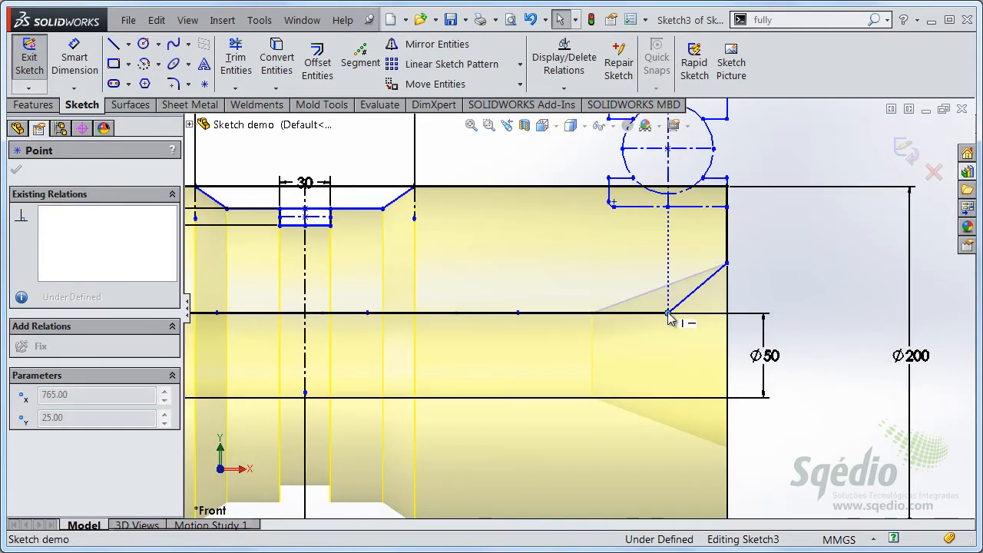
pyautogui.click(779, 265)
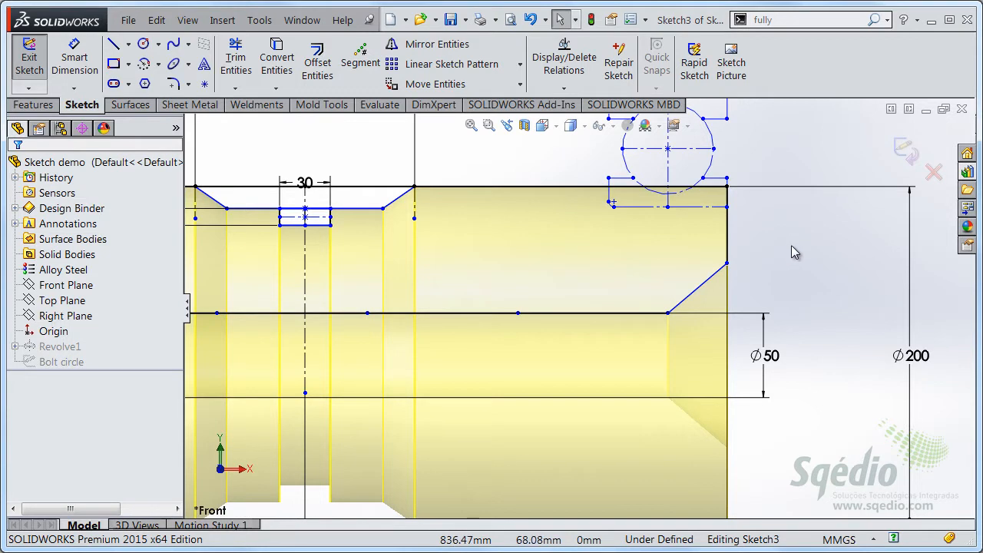
# Select the whole construction chain around the lower half of the circle with Select Chain and convert it to solid sketch geometry.
pyautogui.keyDown('ctrl'); pyautogui.moveTo(788, 242); pyautogui.dragTo(817, 329, button='middle'); pyautogui.keyUp('ctrl')
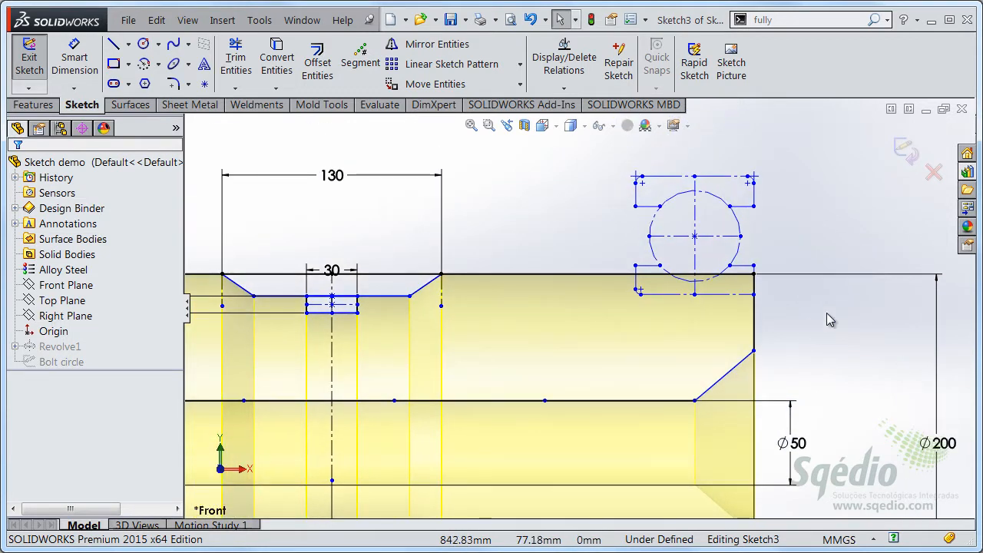
pyautogui.scroll(-3, 776, 245)
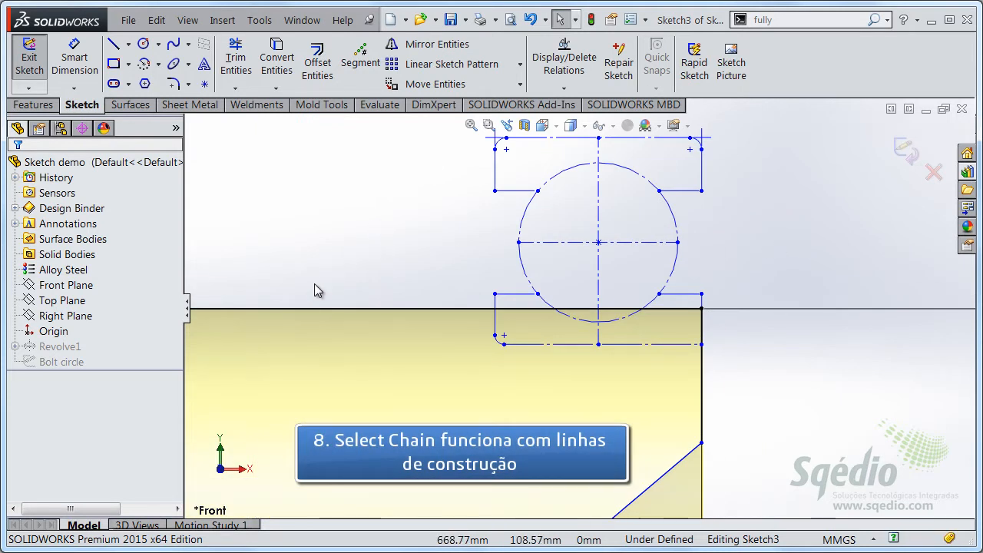
pyautogui.rightClick(299, 309)
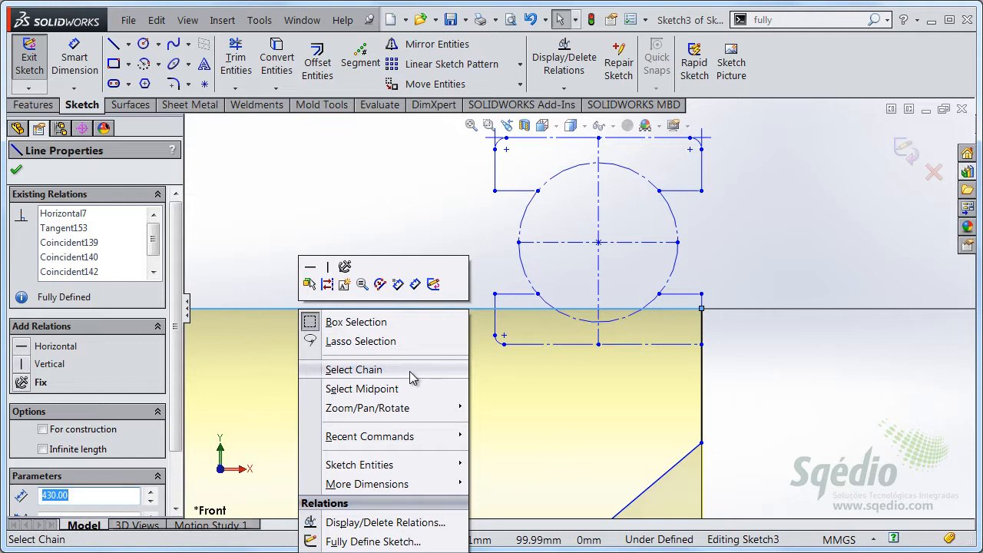
pyautogui.click(391, 212)
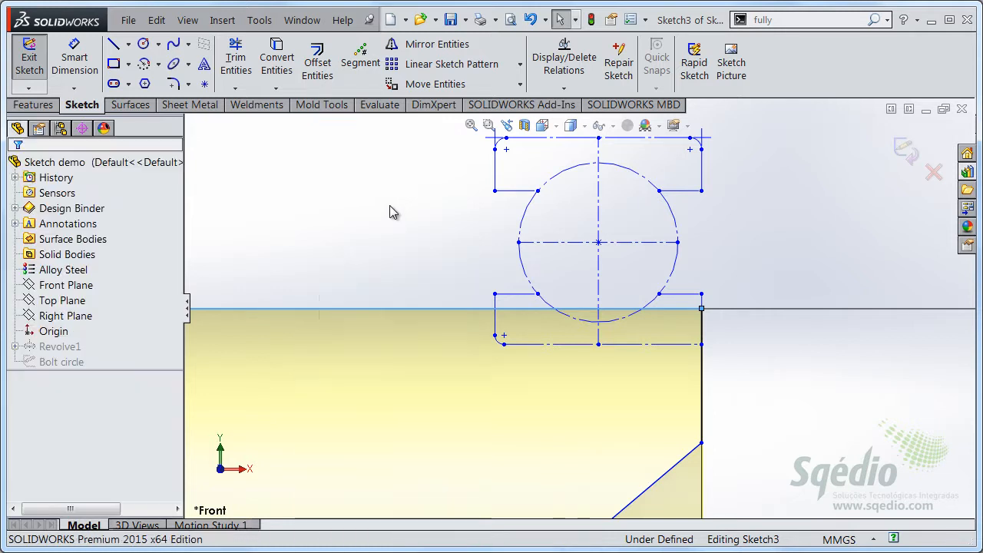
pyautogui.rightClick(555, 347)
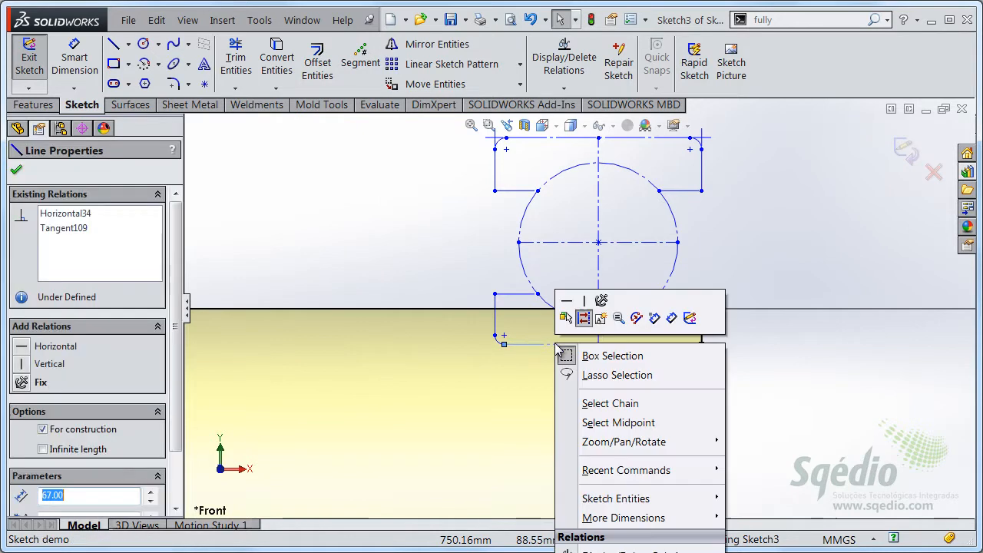
pyautogui.click(663, 406)
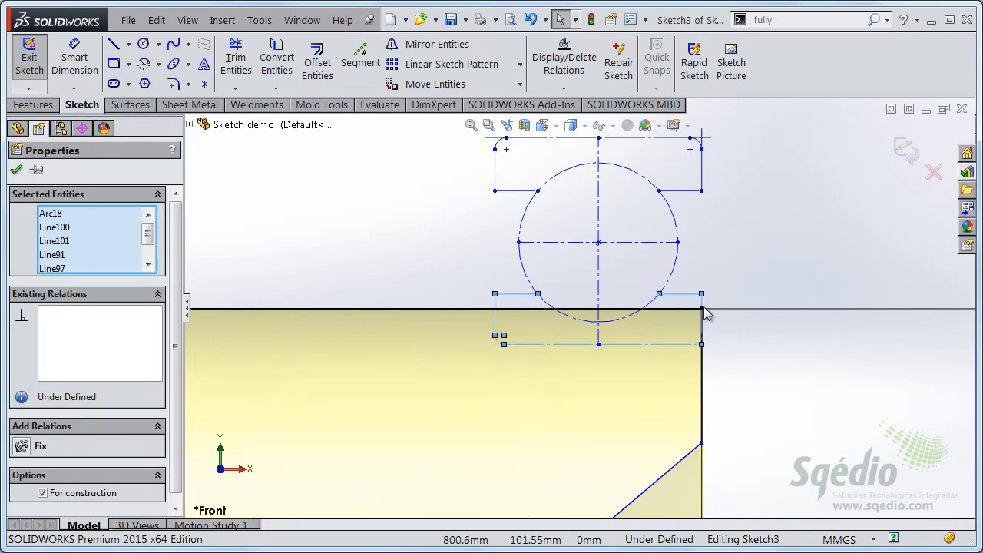
pyautogui.moveTo(176, 251); pyautogui.dragTo(176, 318)
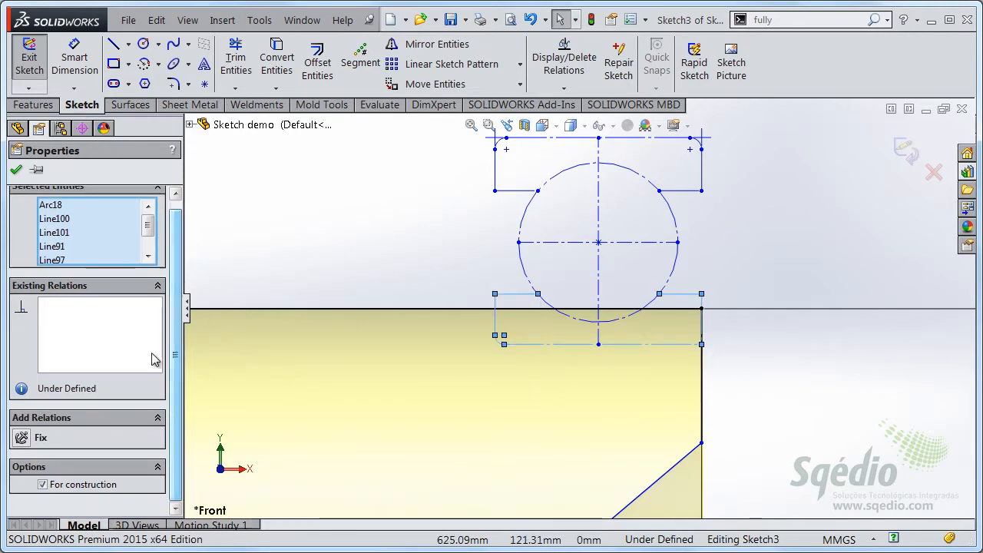
pyautogui.click(70, 483)
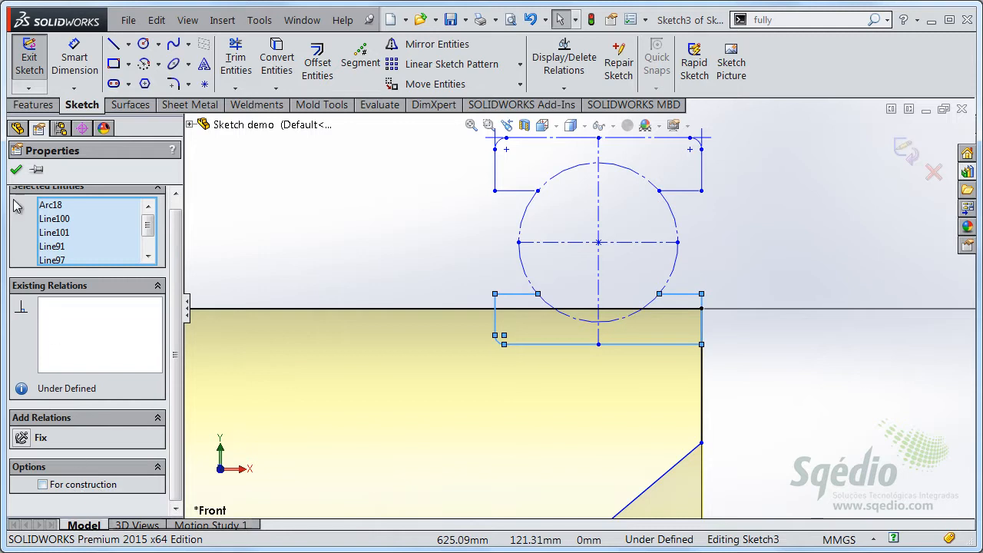
pyautogui.click(17, 172)
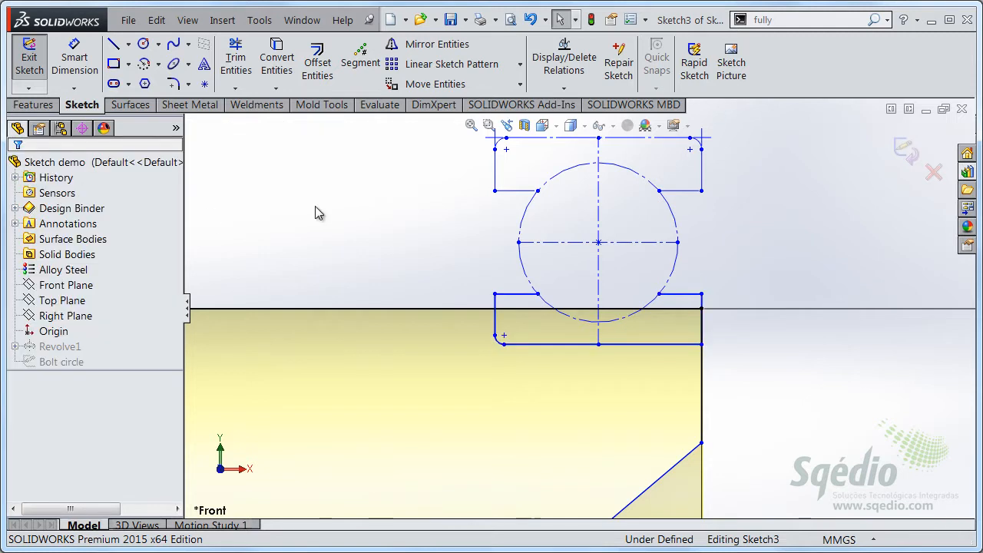
# Move the outer end of the sloped bore segment slightly down along the shaft's end face.
pyautogui.click(702, 445)
pyautogui.moveTo(707, 461); pyautogui.dragTo(708, 448)
pyautogui.click(783, 406)
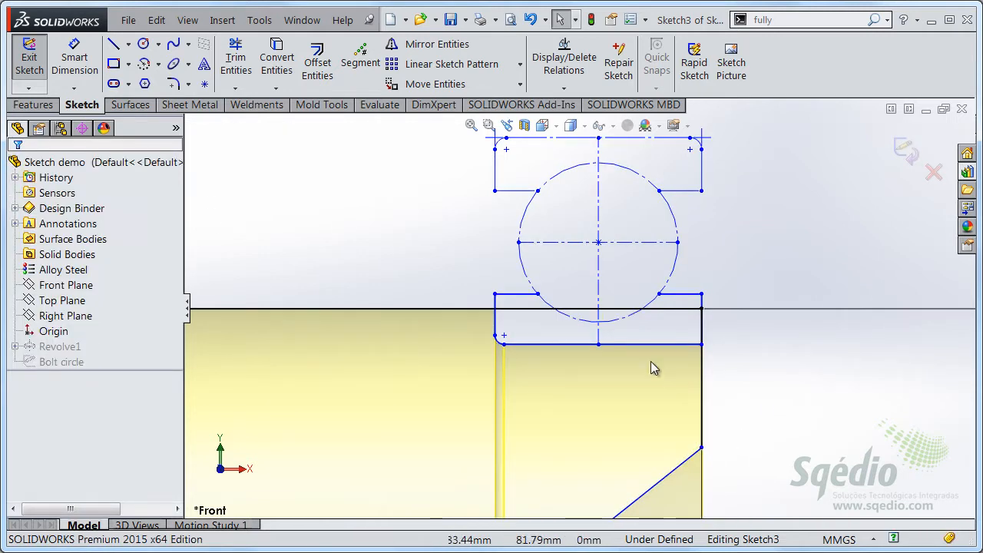
# Rebuild the revolved part from the modified profile and leave the sketch.
pyautogui.scroll(4, 377, 235)
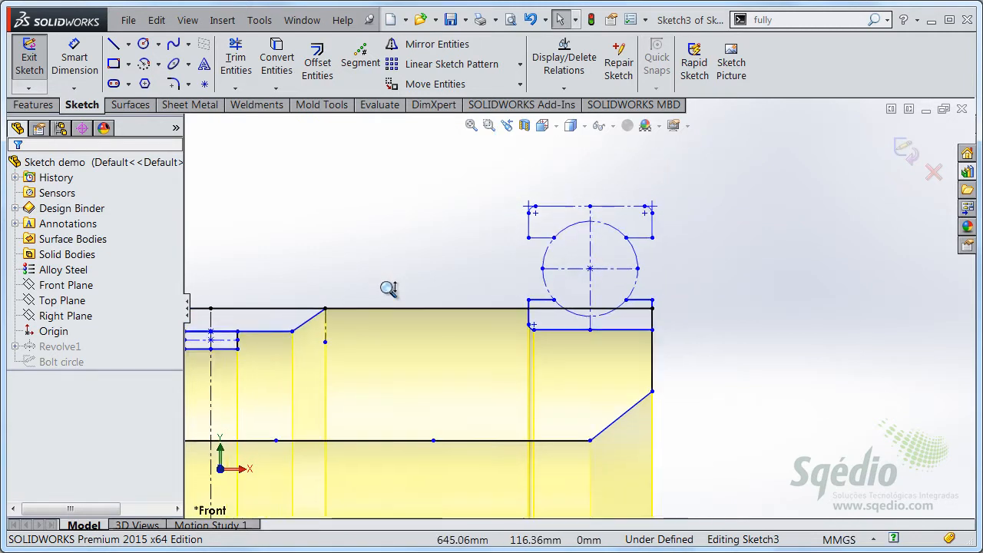
pyautogui.scroll(5, 597, 287)
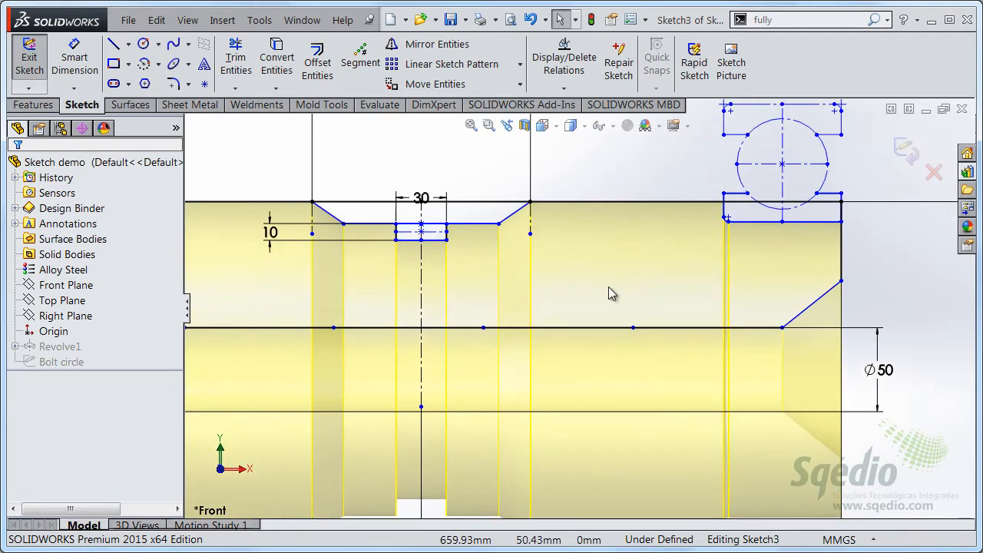
pyautogui.scroll(5, 553, 313)
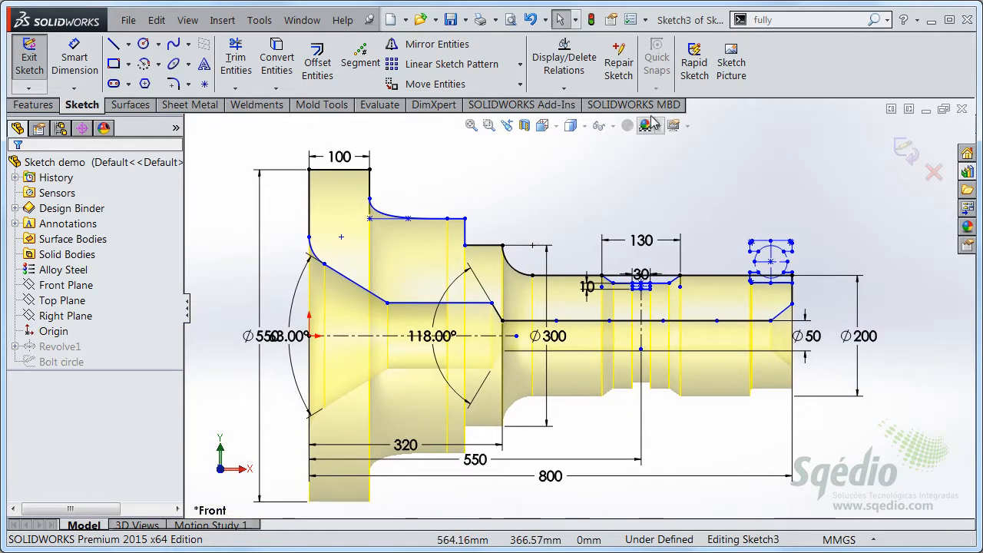
pyautogui.click(591, 19)
pyautogui.moveTo(472, 240); pyautogui.dragTo(559, 260, button='middle')
pyautogui.keyDown('shift'); pyautogui.moveTo(467, 411); pyautogui.dragTo(555, 363, button='middle'); pyautogui.keyUp('shift')
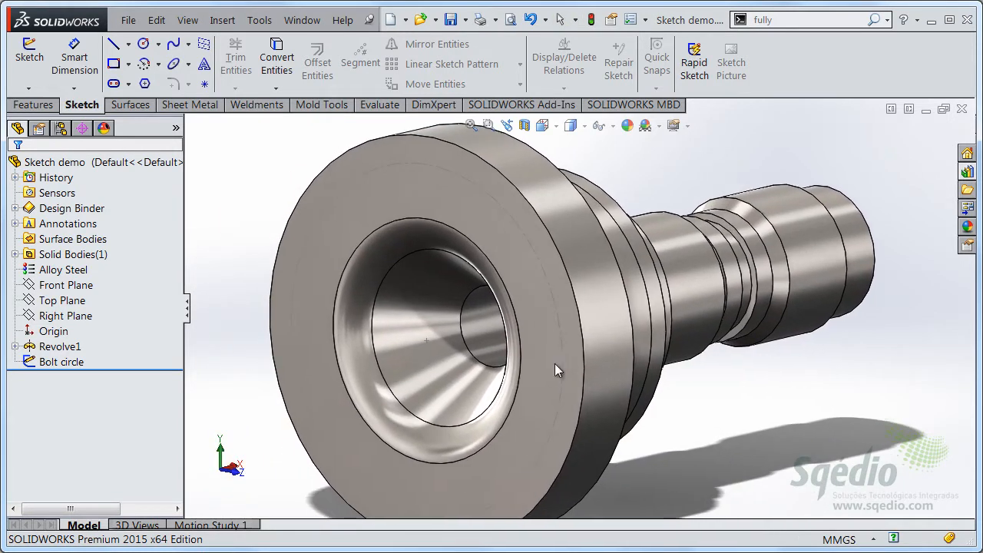
# Open the Bolt circle sketch on the flange face for editing.
pyautogui.rightClick(69, 362)
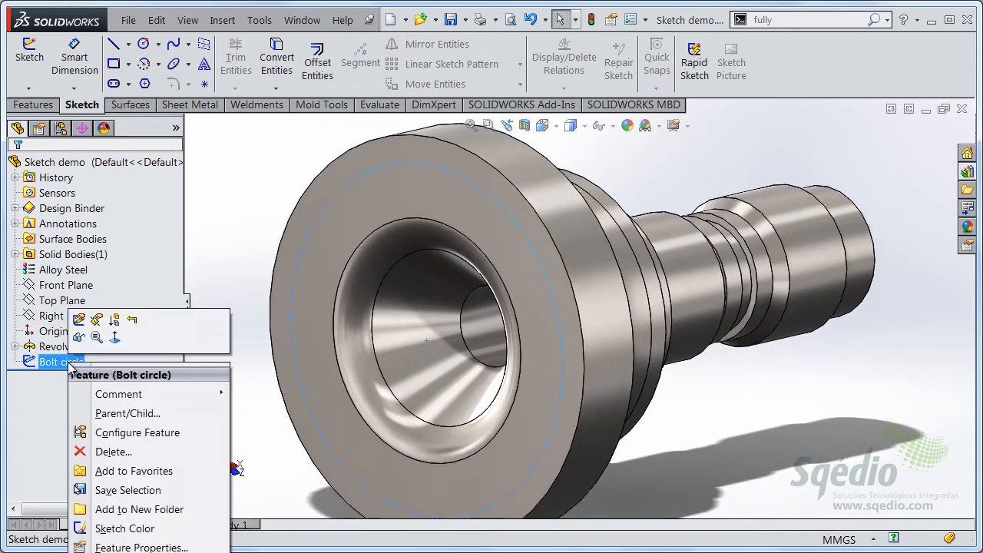
pyautogui.click(80, 321)
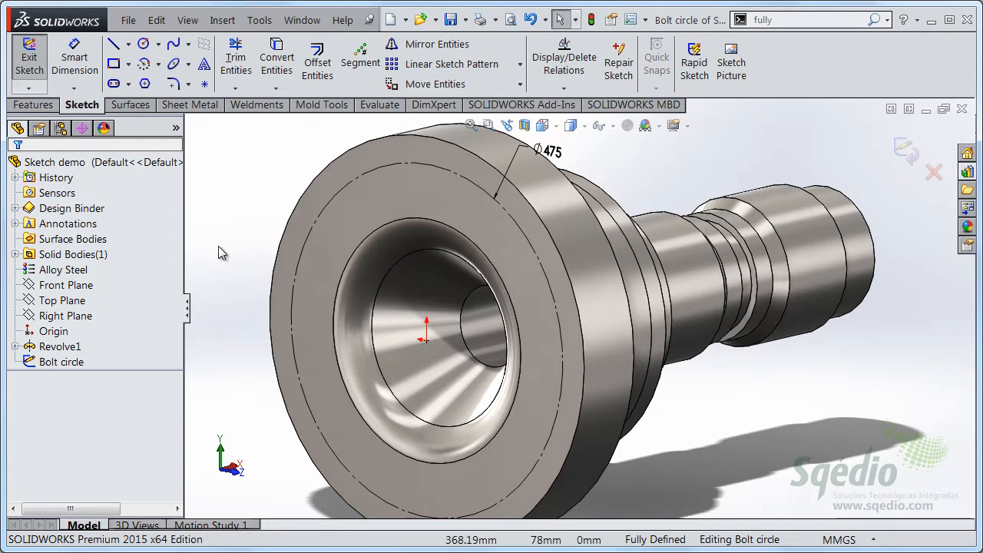
pyautogui.keyDown('ctrl'); pyautogui.moveTo(217, 246); pyautogui.dragTo(254, 241, button='middle'); pyautogui.keyUp('ctrl')
# Place 8 equally spaced sketch points on the 475 mm construction circle with the Segment tool and check the circle's relations.
pyautogui.click(387, 176)
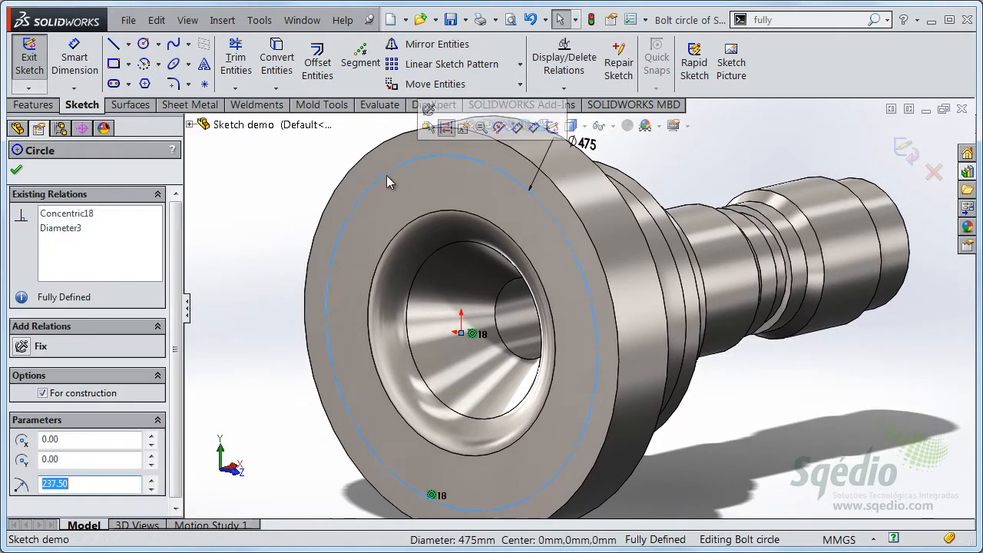
pyautogui.click(360, 60)
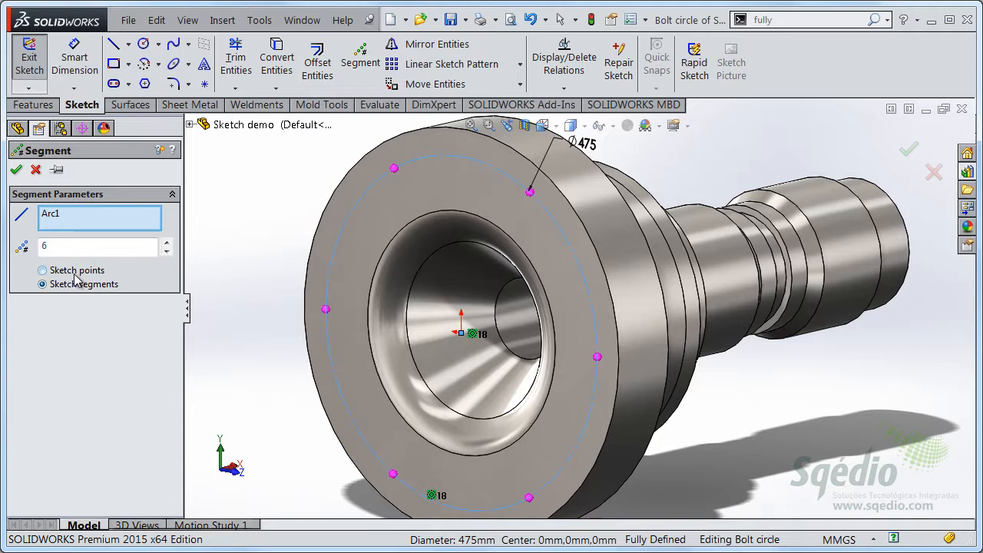
pyautogui.click(166, 243)
pyautogui.click(166, 242)
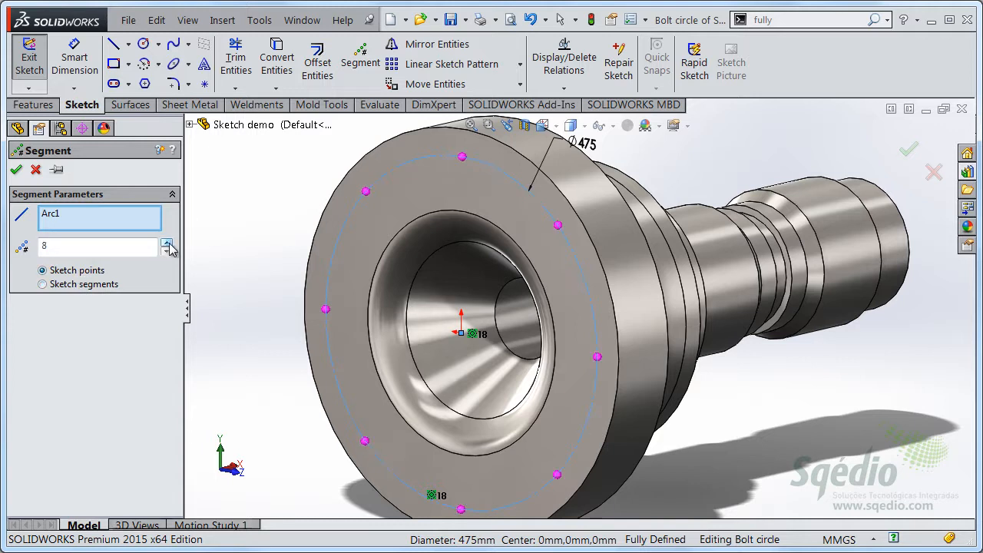
pyautogui.click(17, 171)
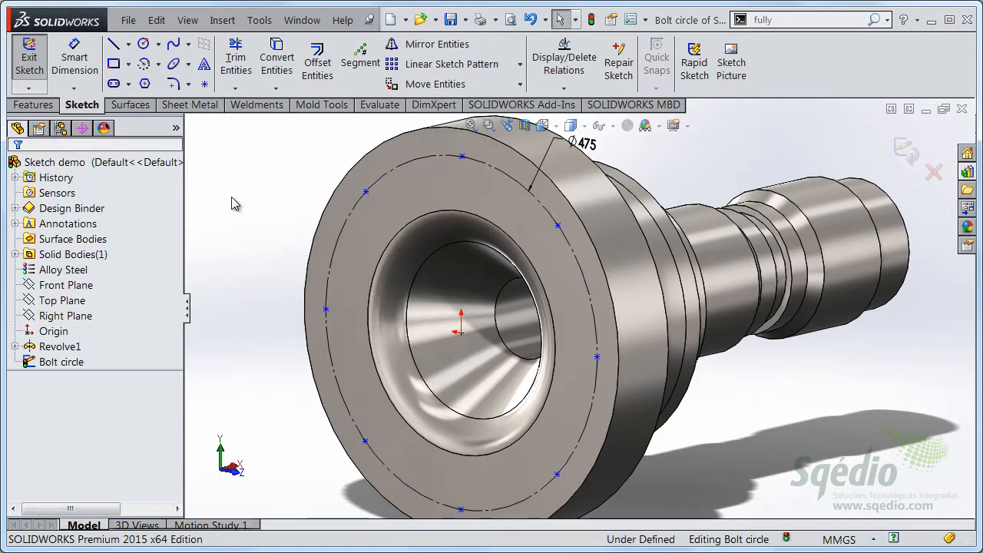
pyautogui.click(345, 232)
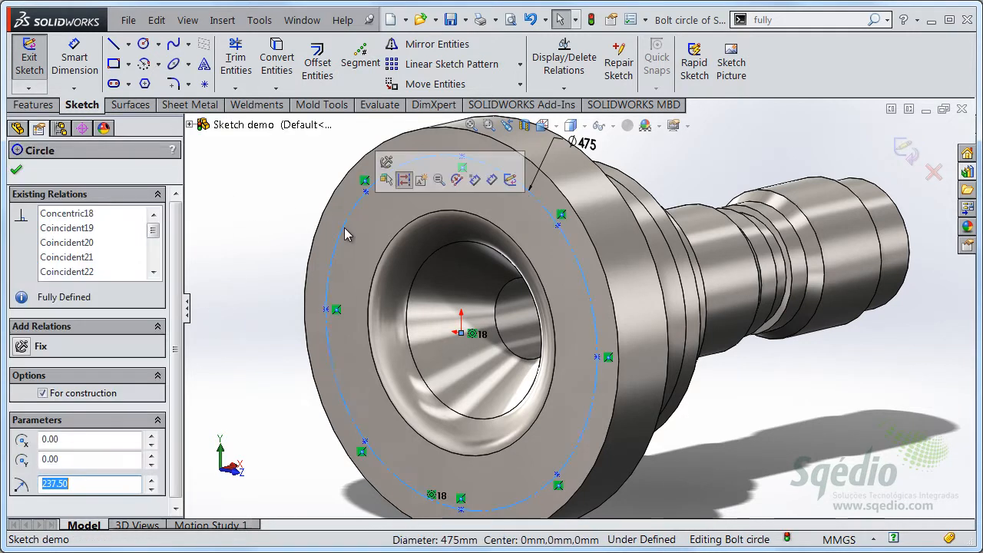
pyautogui.click(274, 212)
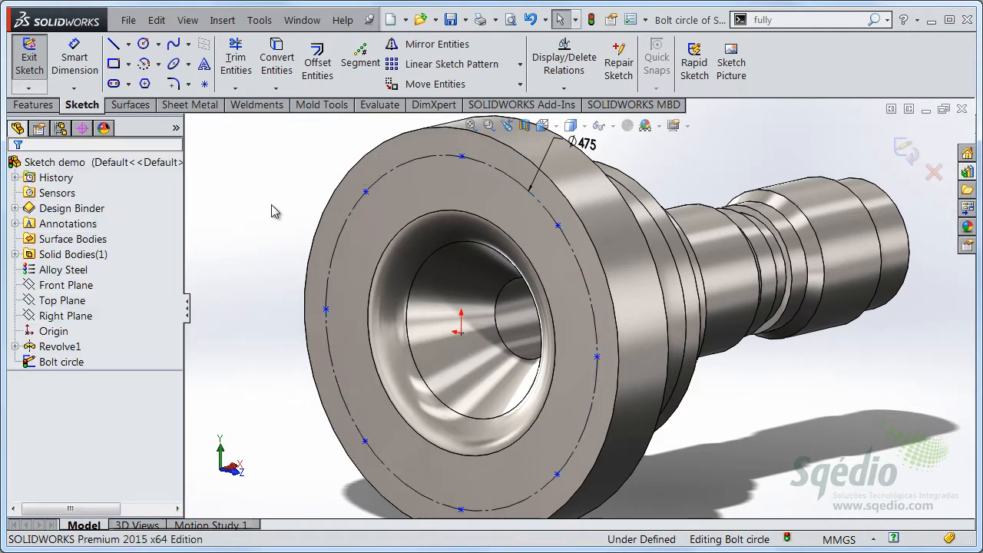
# Fully define the Bolt circle sketch by calculating relations and dimensions for all entities in the sketch.
pyautogui.rightClick(257, 161)
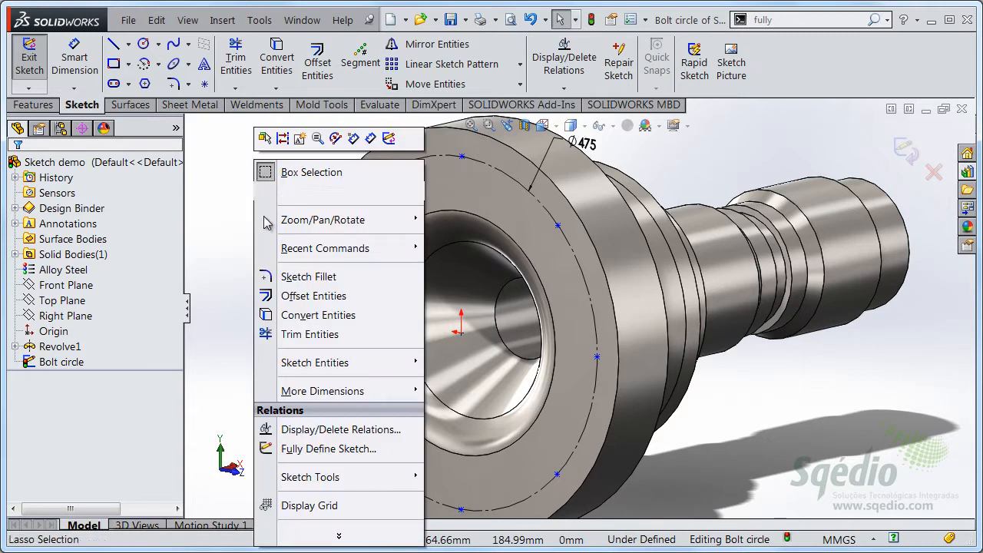
pyautogui.click(308, 449)
pyautogui.click(82, 253)
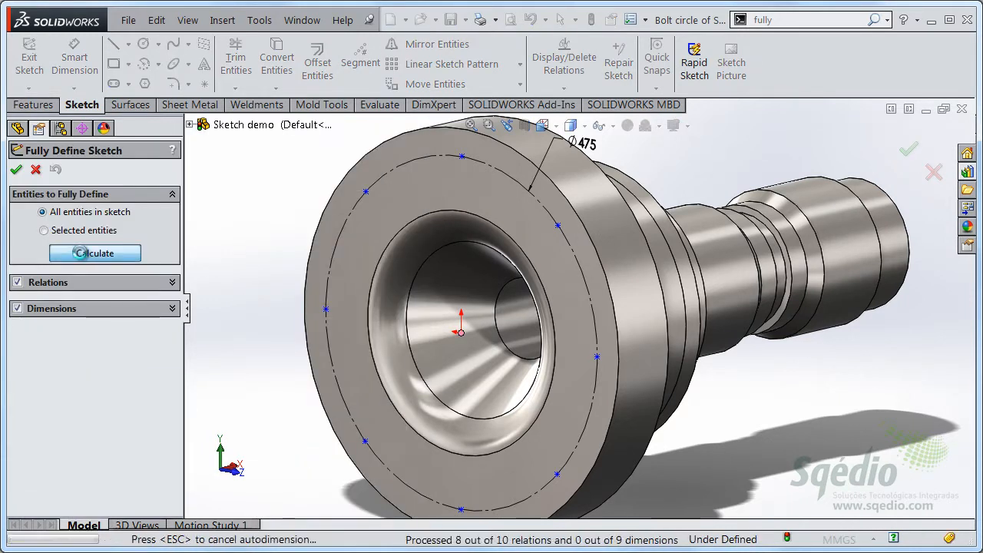
pyautogui.click(16, 170)
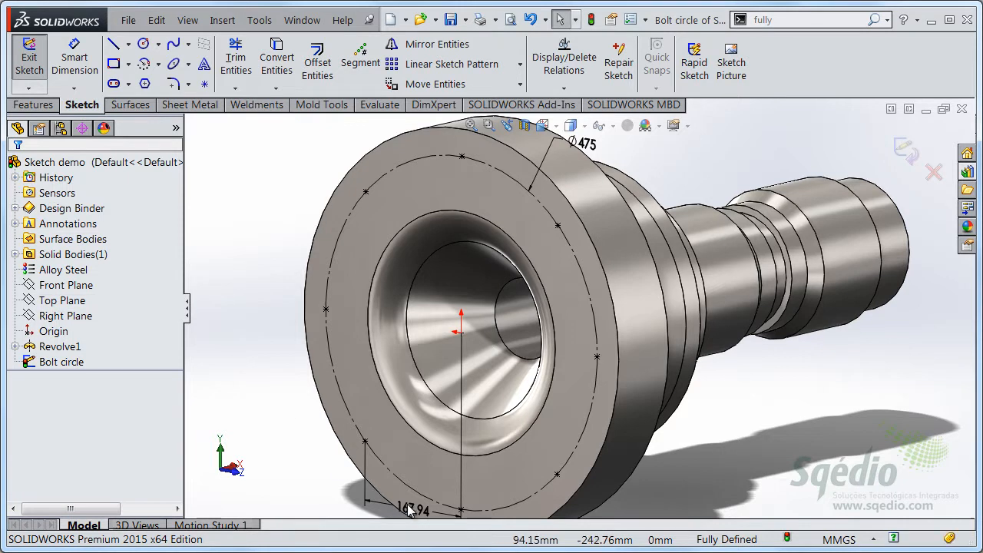
# Replace the generated linear dimension at the lower points with an angular dimension about the origin between the leftmost point and the adjacent upper-left point.
pyautogui.click(409, 510)
pyautogui.press('Delete')
pyautogui.moveTo(259, 311); pyautogui.dragTo(260, 231, button='right')
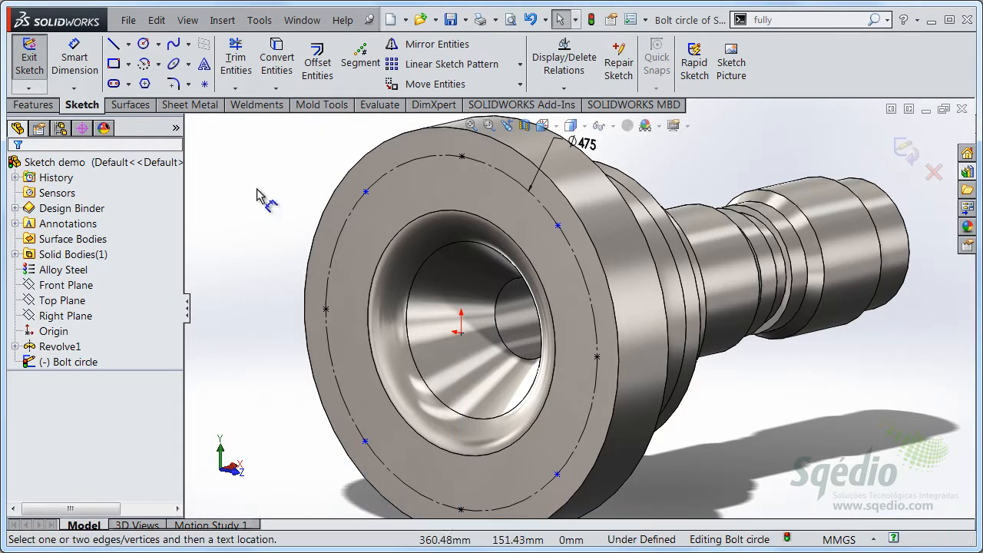
pyautogui.click(366, 191)
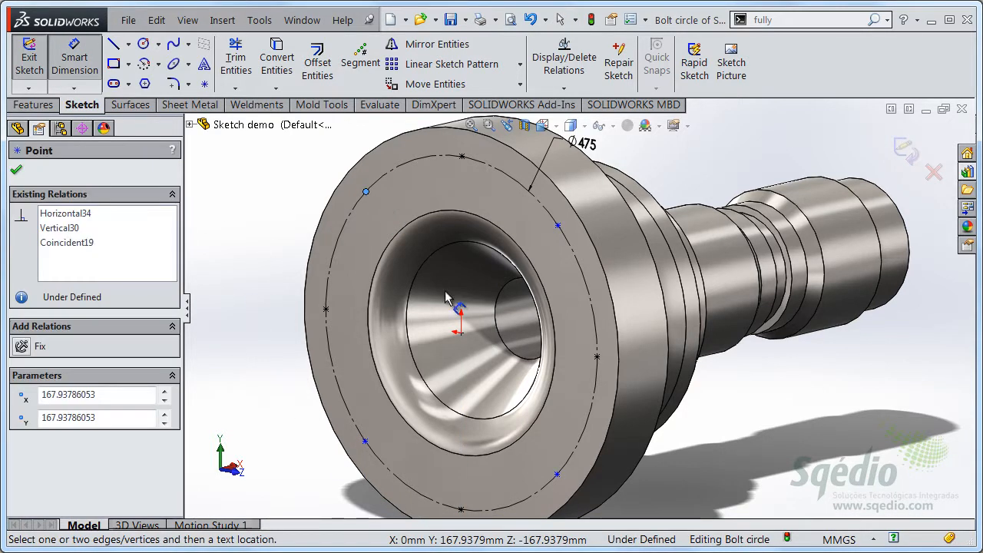
pyautogui.click(461, 333)
pyautogui.click(326, 309)
pyautogui.click(280, 230)
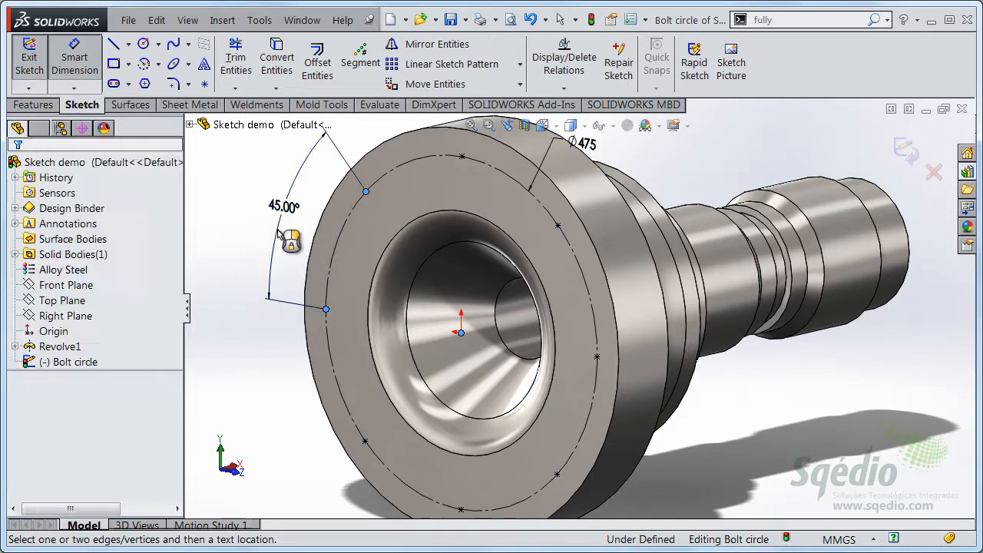
pyautogui.click(204, 199)
pyautogui.rightClick(241, 187)
pyautogui.click(270, 235)
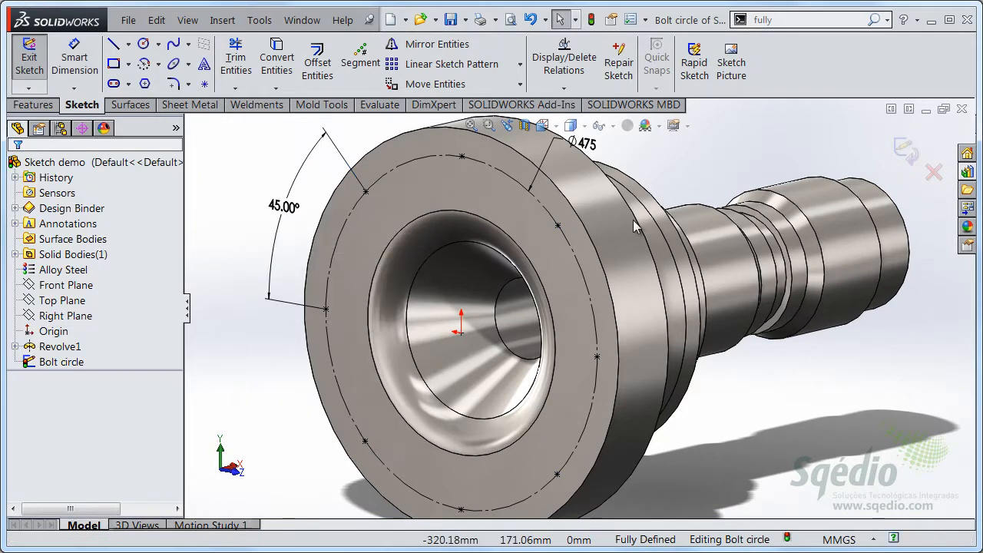
# Exit the Bolt circle sketch and keep its changes.
pyautogui.scroll(2, 739, 390)
pyautogui.scroll(2, 750, 406)
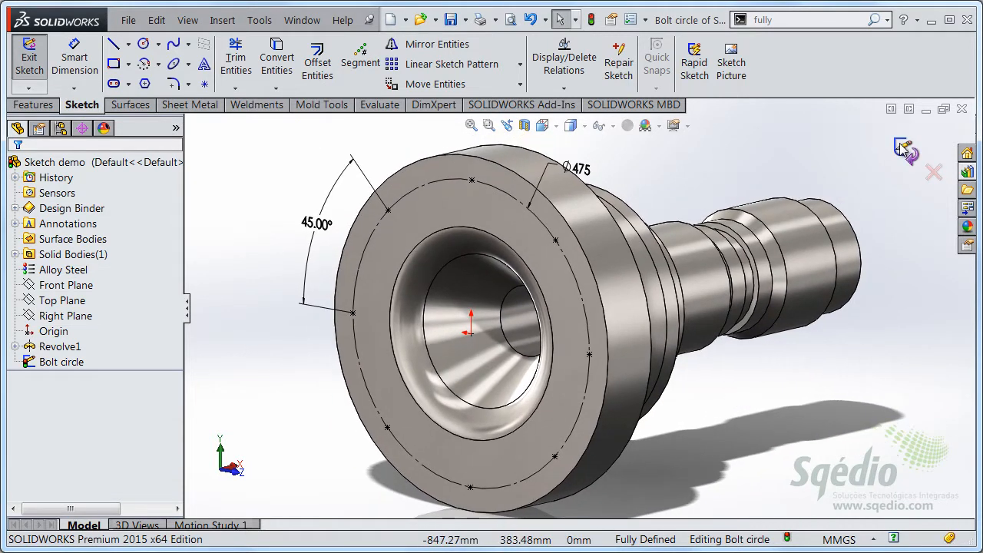
pyautogui.click(903, 152)
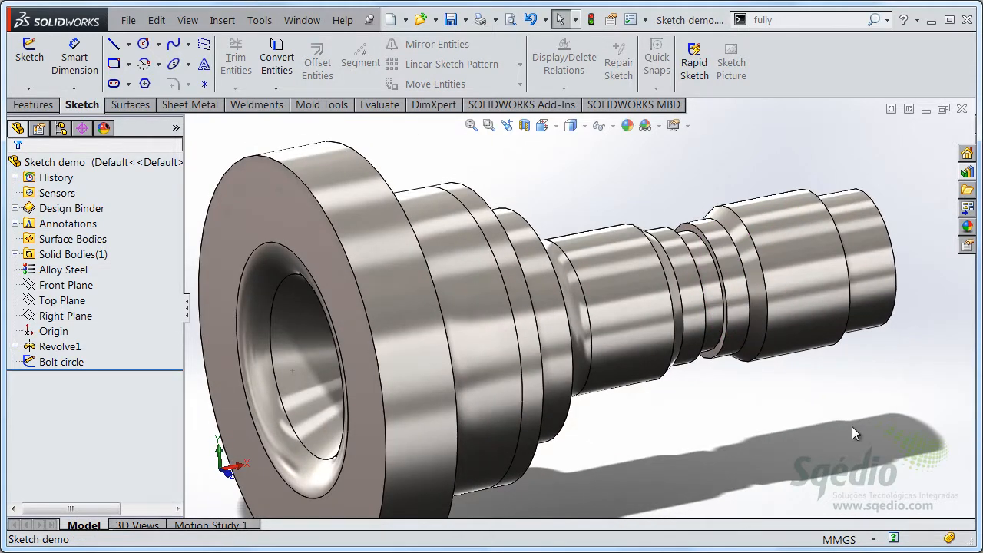
pyautogui.scroll(3, 851, 427)
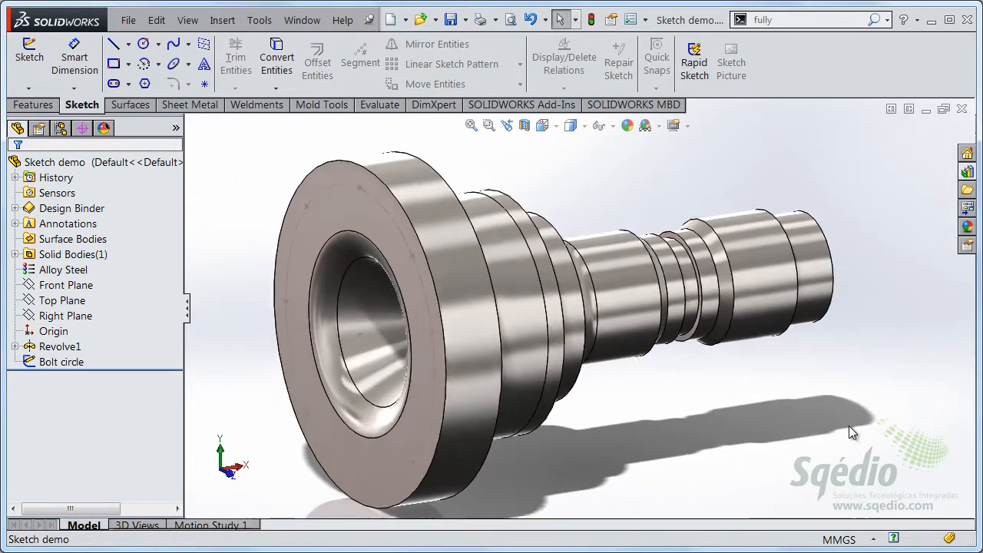